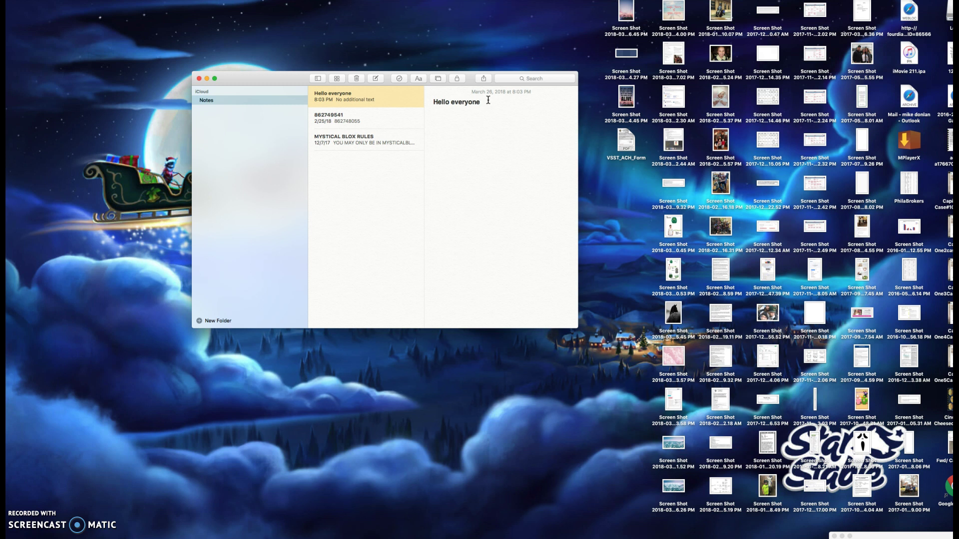
- Continue the note's greeting with "Today I will be showing you how t o make Decal IDs for Bloxburg."
text(Today I will be showing you how t)
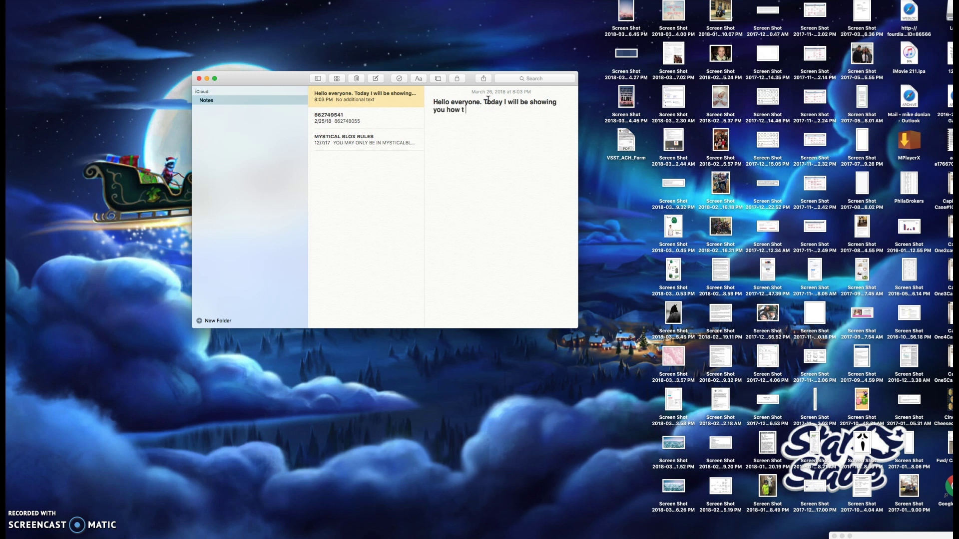
text( o make Decal IDs for Bloxbur)
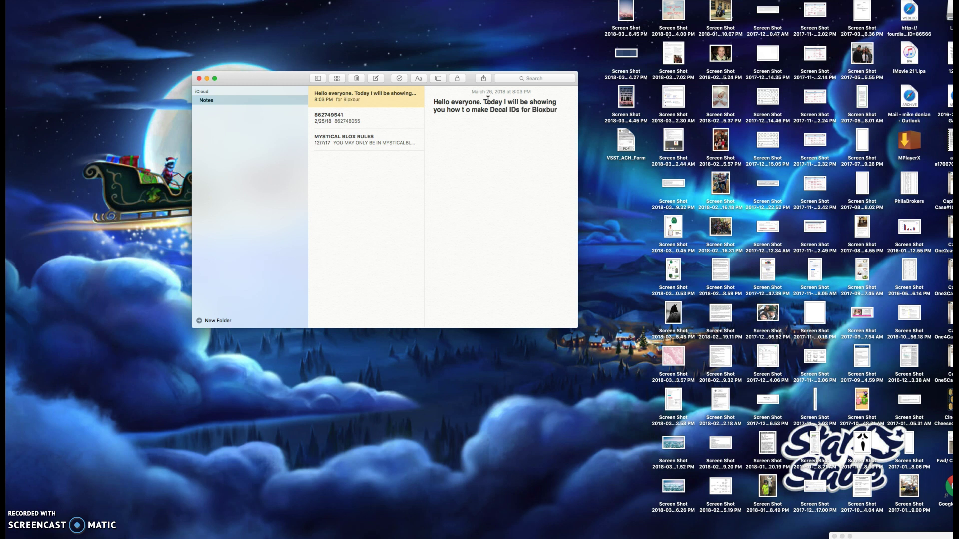
text(g. )
- Add "(Custom pictures you can put in any frame or poster in Bloxburg) Lets get started." to the end of the note's introduction
text((The pictur)
text(e is)
key(BackSpace)
key(BackSpace)
key(BackSpace)
key(BackSpace)
key(BackSpace)
key(BackSpace)
key(BackSpace)
key(BackSpace)
key(BackSpace)
key(BackSpace)
key(BackSpace)
key(BackSpace)
key(BackSpace)
key(BackSpace)
text(Custom pictures )
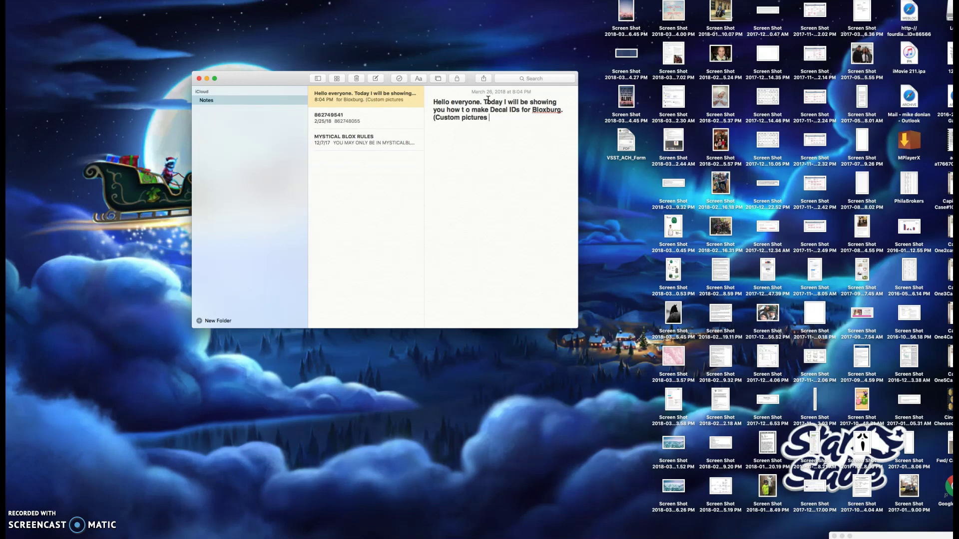
text(you can put in any frame or poster in )
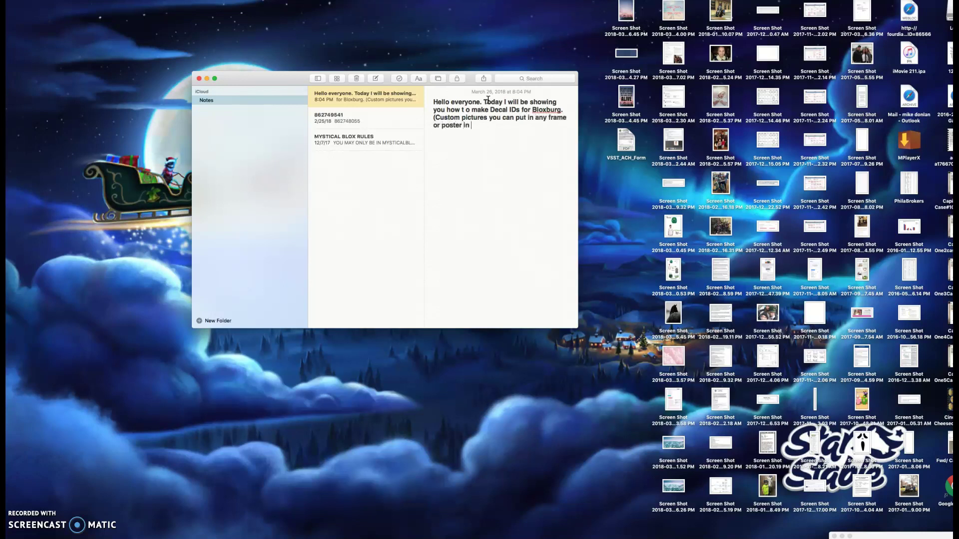
text(Bloxburg) Lets get started.)
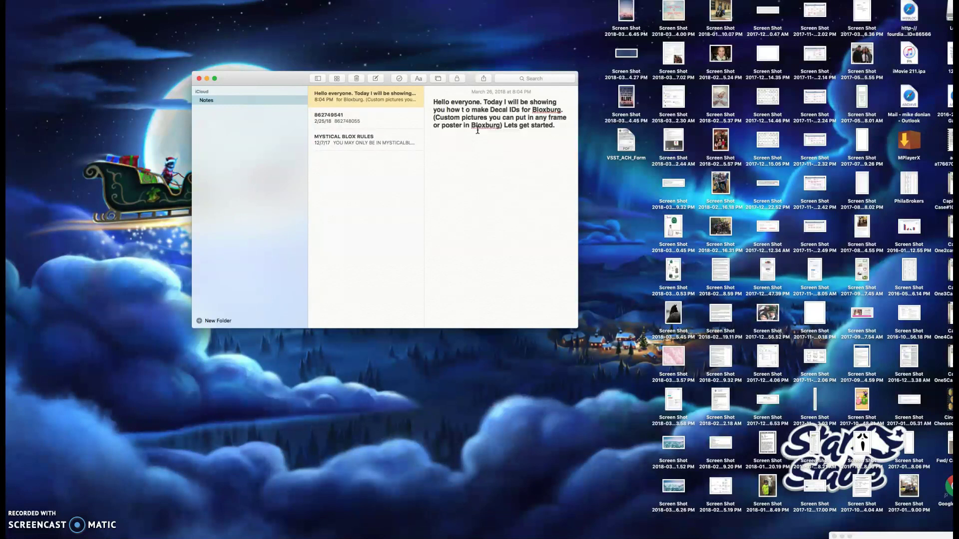
- Start a numbered list below the introduction with "So first, you wanna find an image. (go to chrome or safari)" as item 1
click(418, 80)
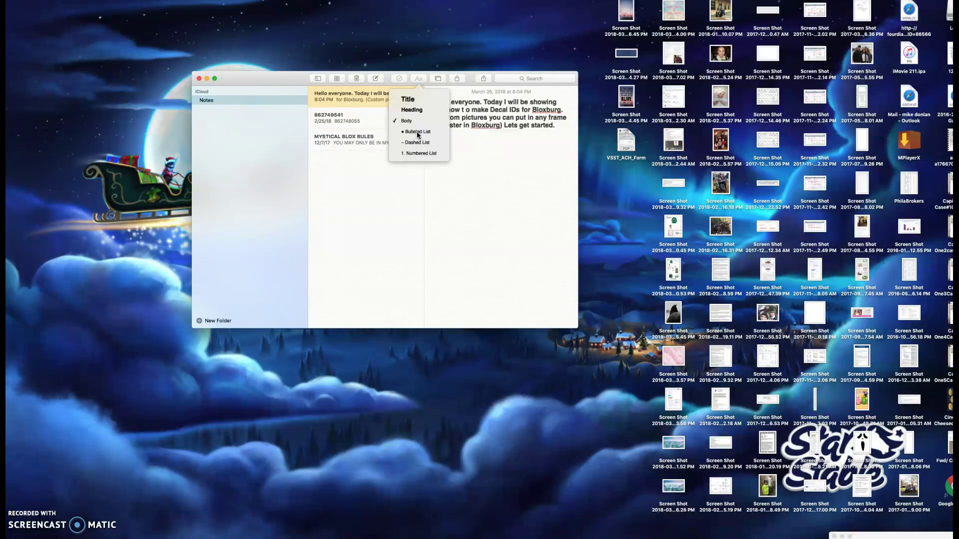
click(416, 153)
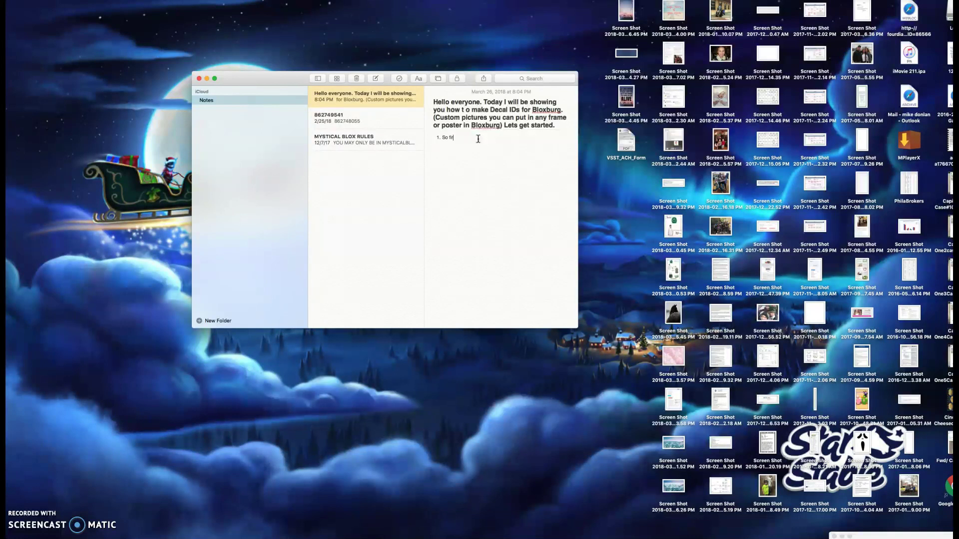
text(So first, you wanna find an image)
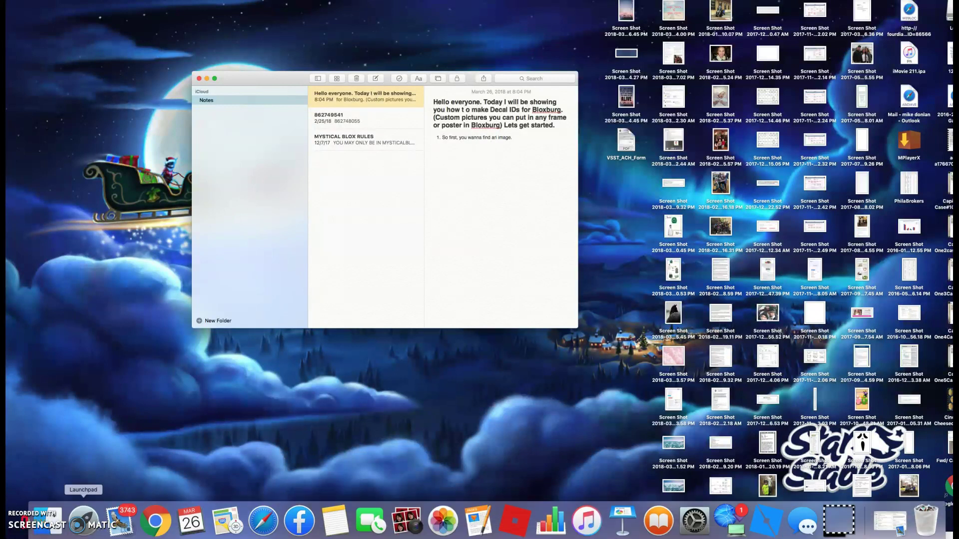
text(. (go to)
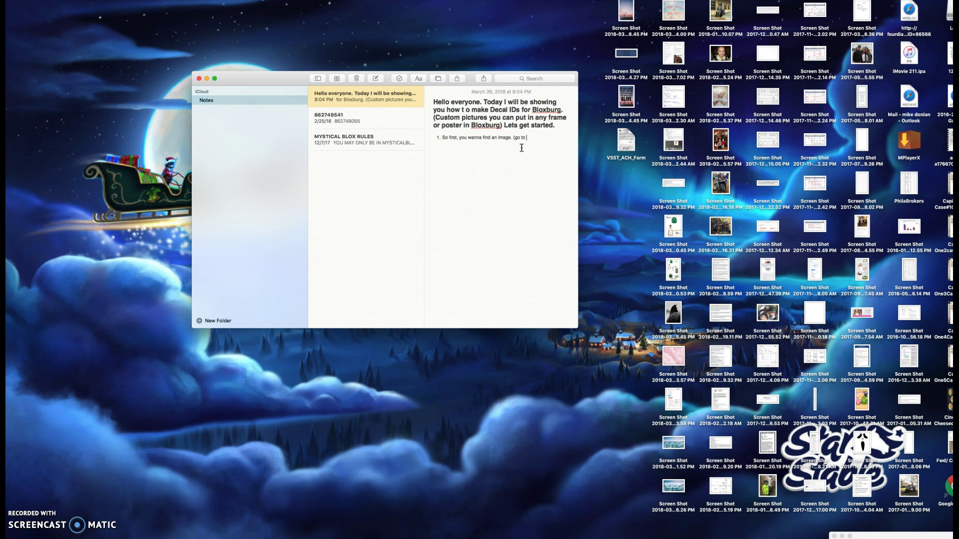
text( chrome or safa)
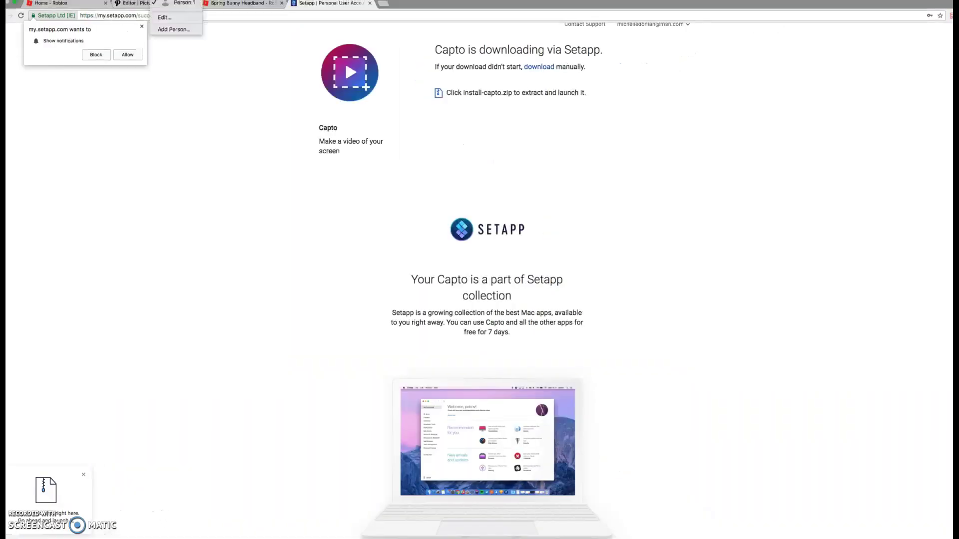
- Switch to Chrome and close the Picfont, Spring Bunny Headband and Setapp tabs, keeping the Roblox home page open
click(133, 6)
click(133, 5)
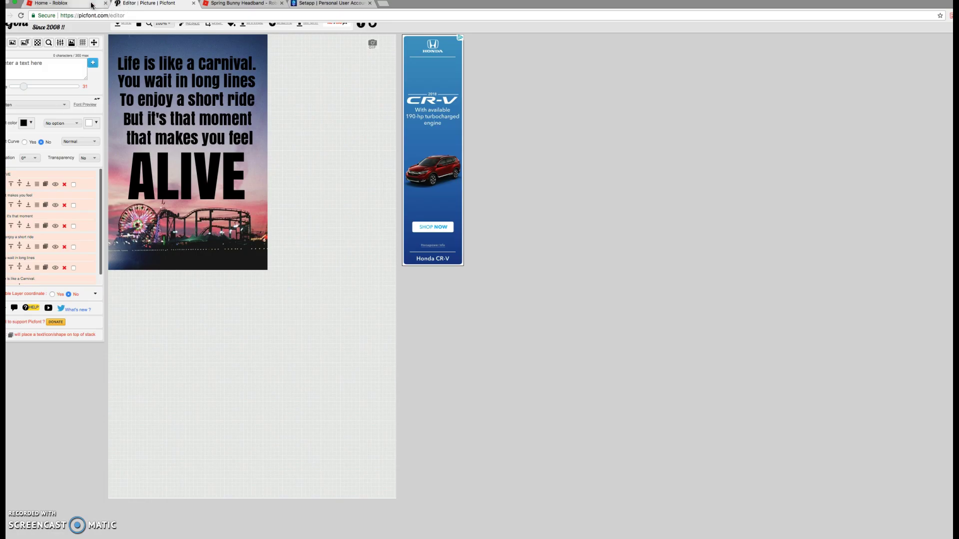
click(94, 5)
click(193, 3)
click(193, 3)
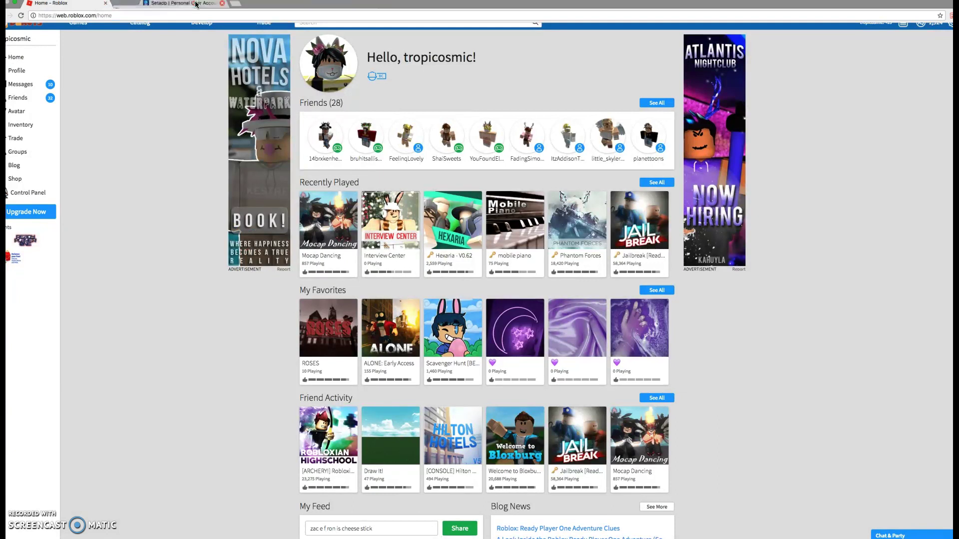
click(194, 4)
- Search Google for "aesthetic boardwalk" and show the image results
click(246, 8)
key(BackSpace)
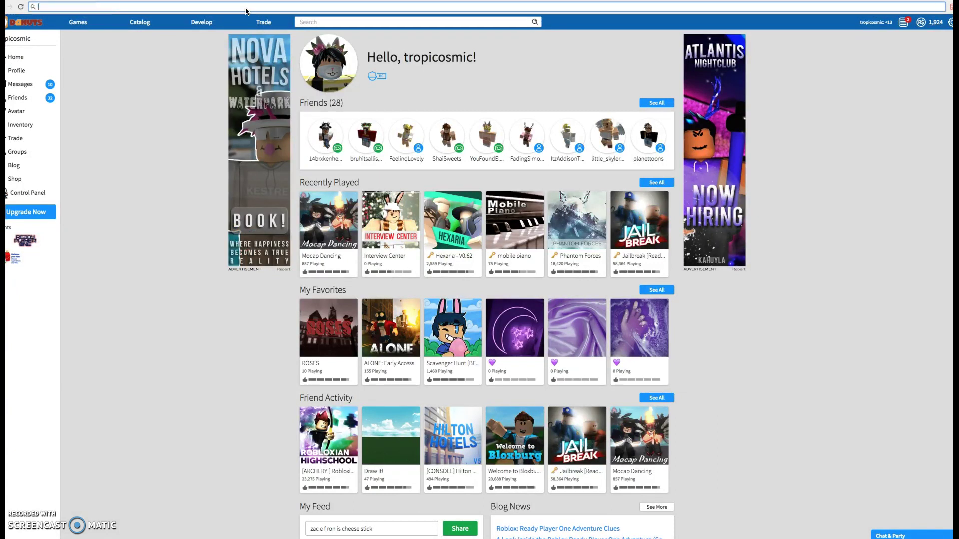
text(aes)
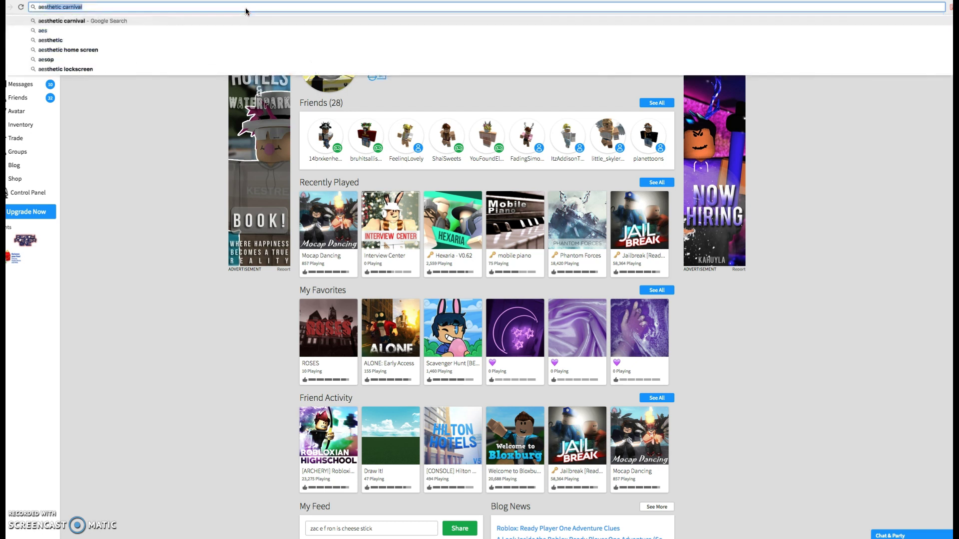
text(thetic boardwalk)
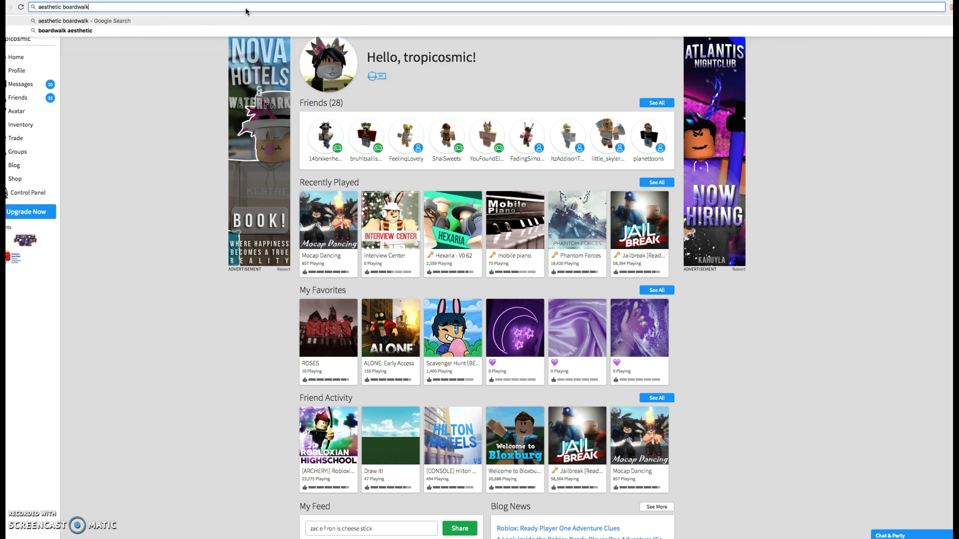
key(Return)
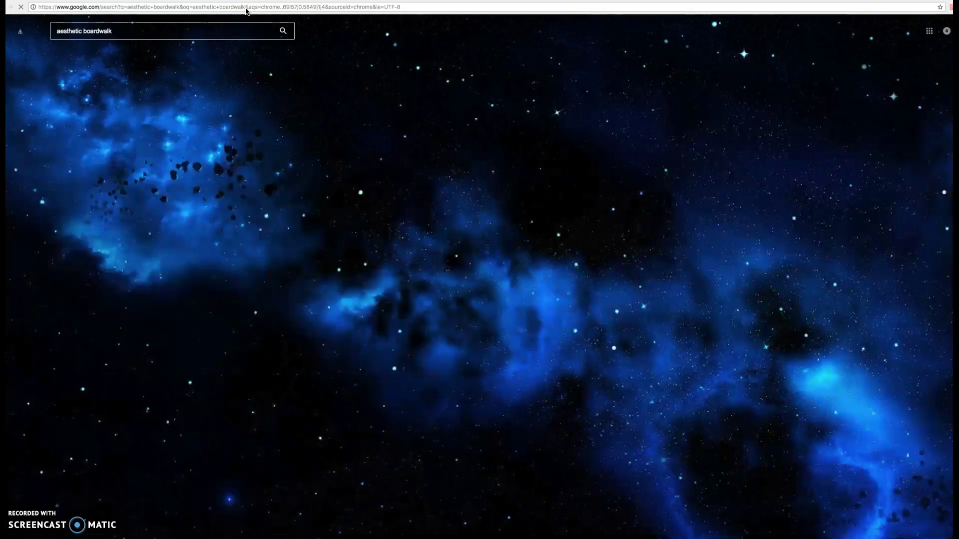
click(85, 56)
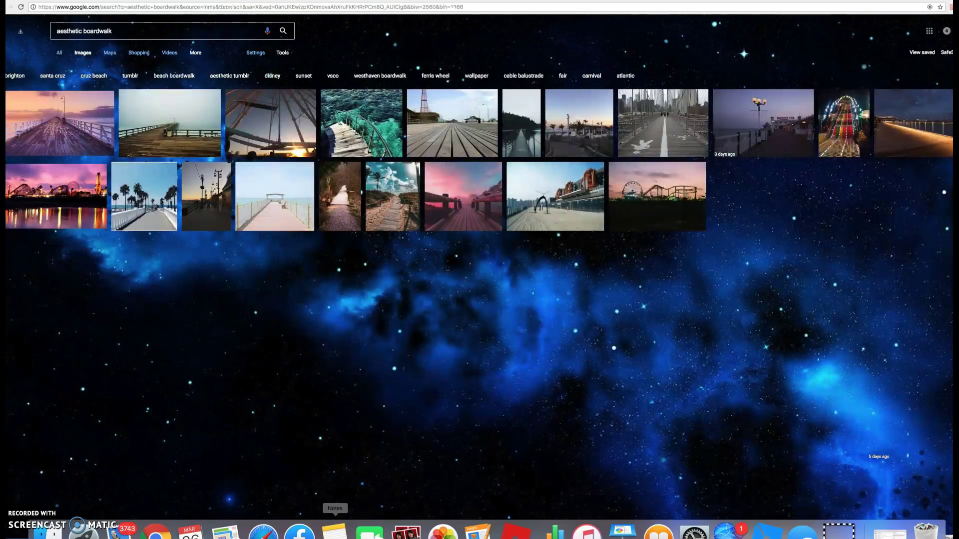
- Return to Notes, extend item 1 with "Try to find an image you like, then screenshot it. Screenshot= Command+shift+4)" and start item 2
click(329, 517)
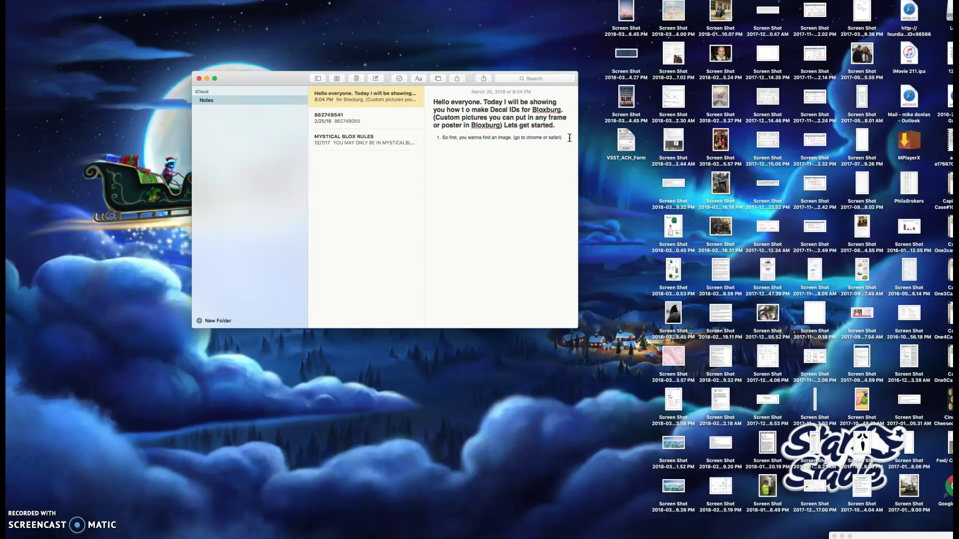
text(Try to find an image you like, then screenshot)
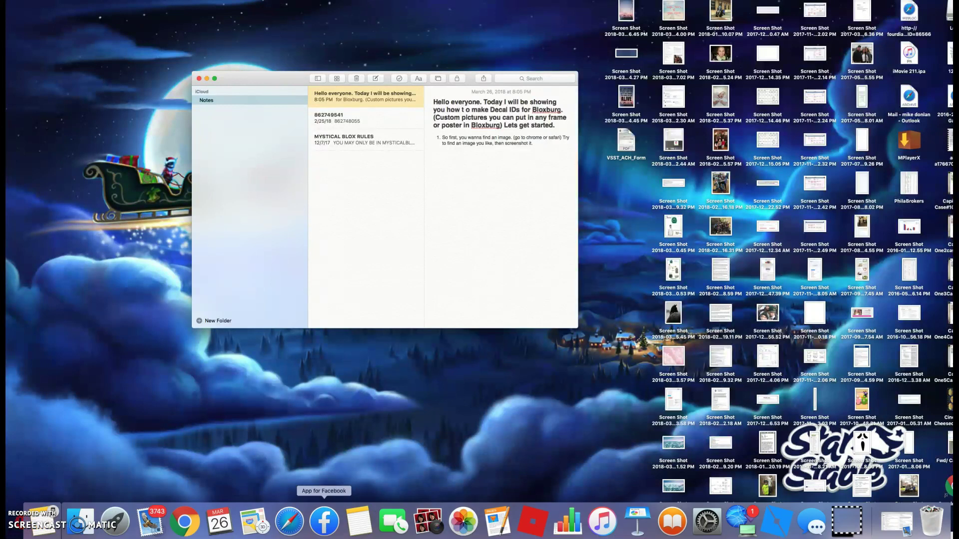
text(it. Screenshot)
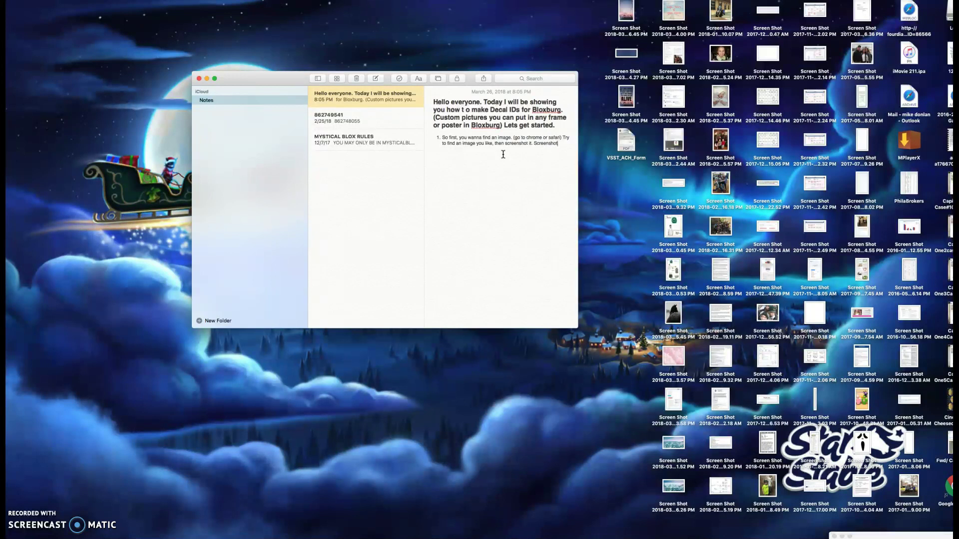
text(= Command+shift+4))
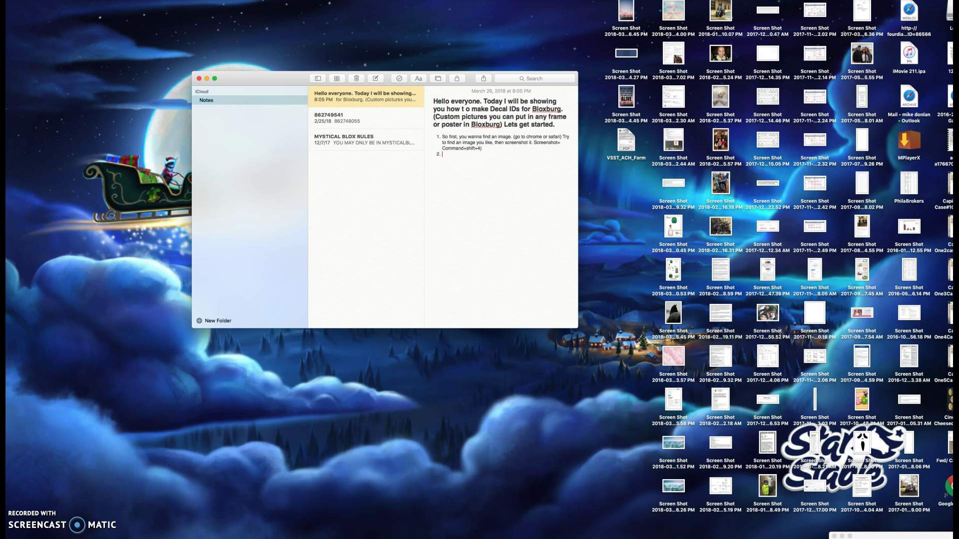
- Switch to Chrome, preview several boardwalk images and take a screenshot of the sandy boardwalk photo with palm trees and a teal sky
click(183, 520)
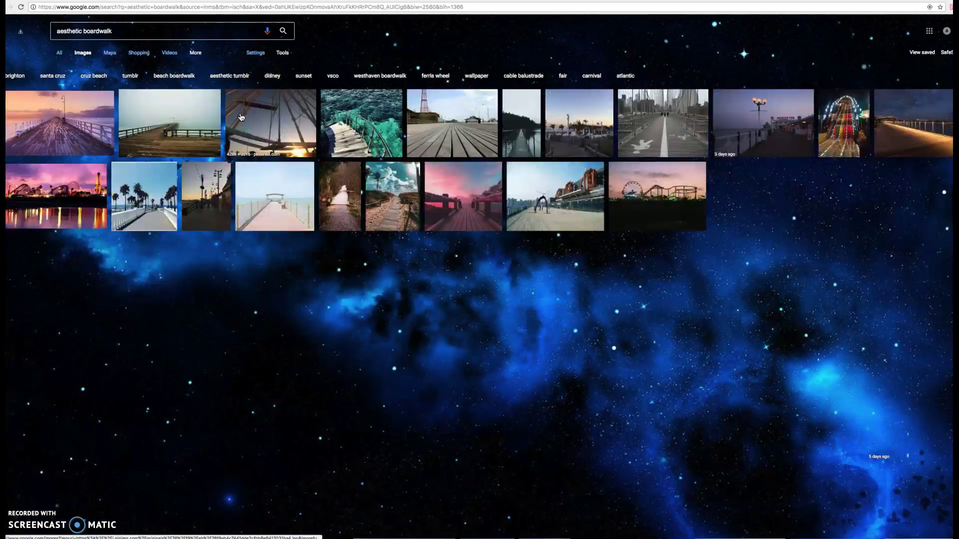
click(143, 216)
click(80, 208)
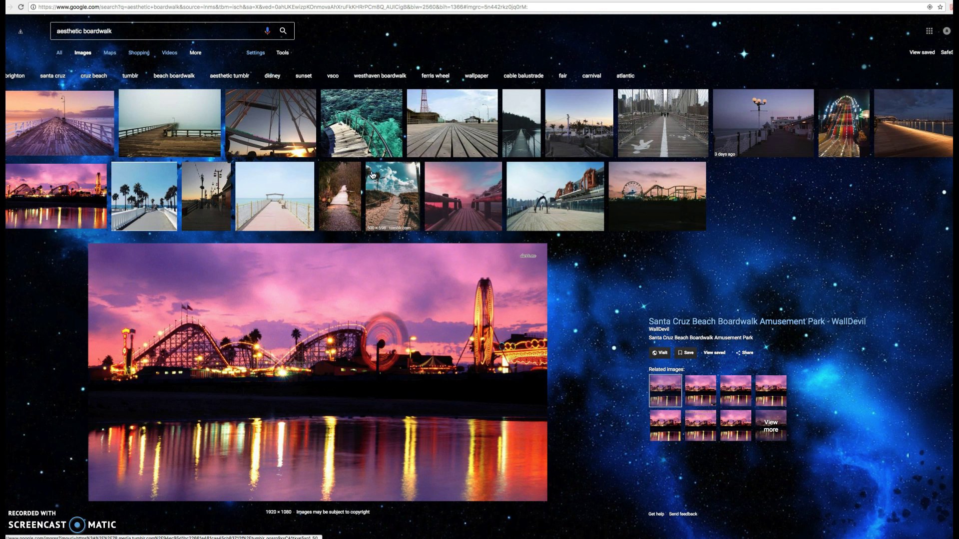
click(361, 125)
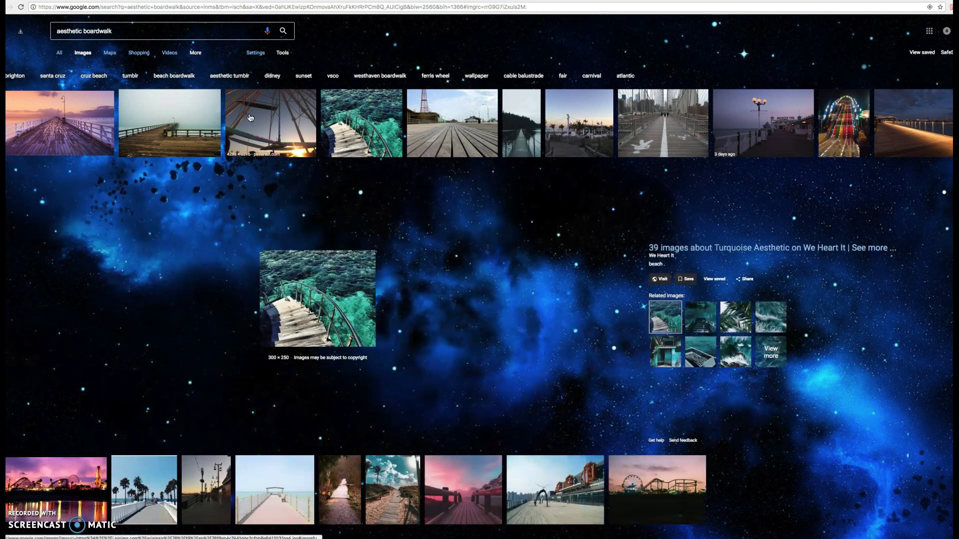
click(794, 132)
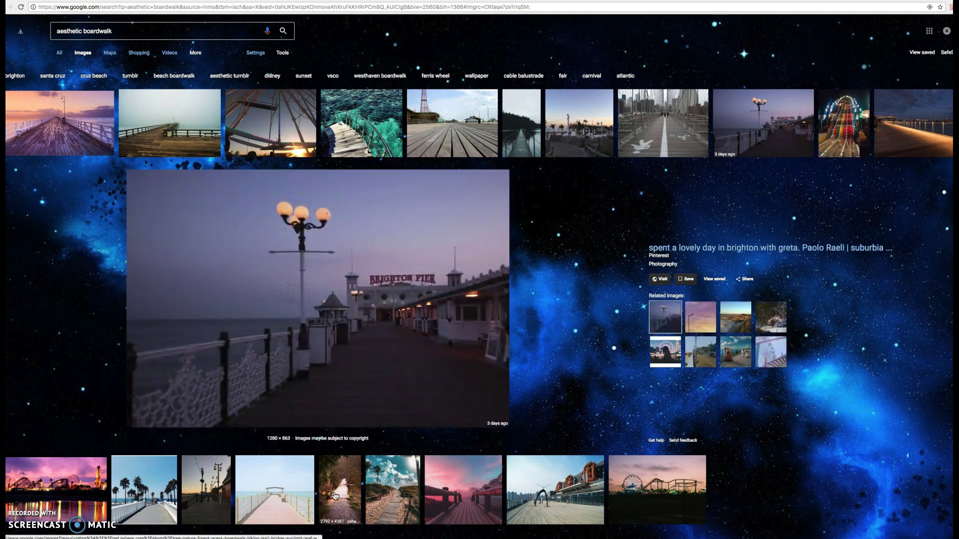
click(380, 487)
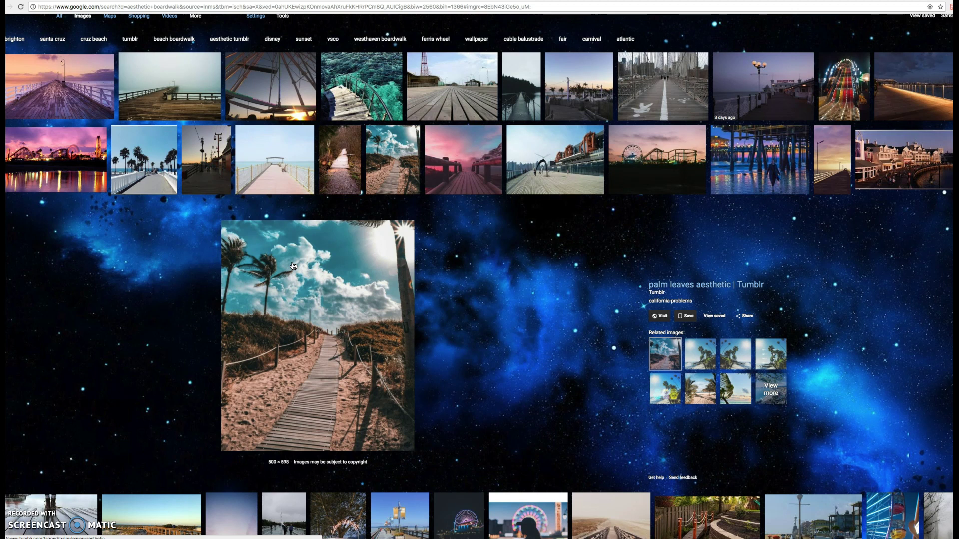
drag(224, 227, 412, 452)
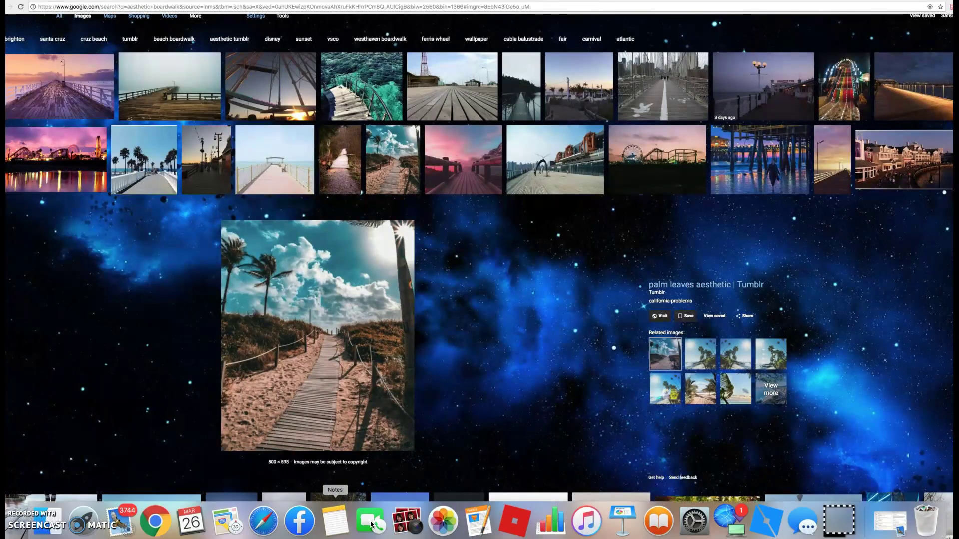
- Return to Notes and write item 2: "After you screenshot, go to roblox and then go to develop, and then click develop"
click(333, 535)
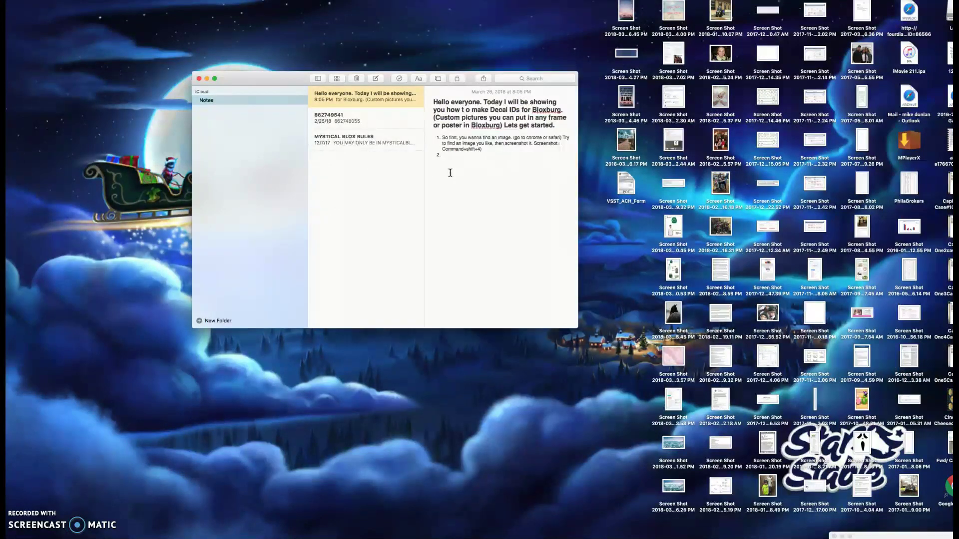
text(After you screenshot, go to rob lox)
key(BackSpace)
key(BackSpace)
text(and and then go to )
text(develo)
text(p, and the)
text(n click devlope)
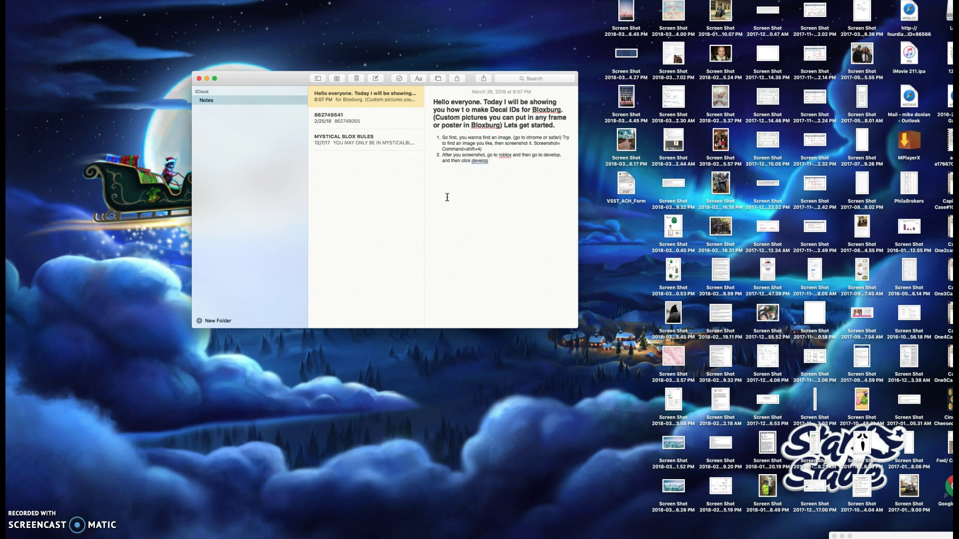
- Switch to Chrome, go to roblox.com and open the Decals section of the Develop page
mouse_move(263, 529)
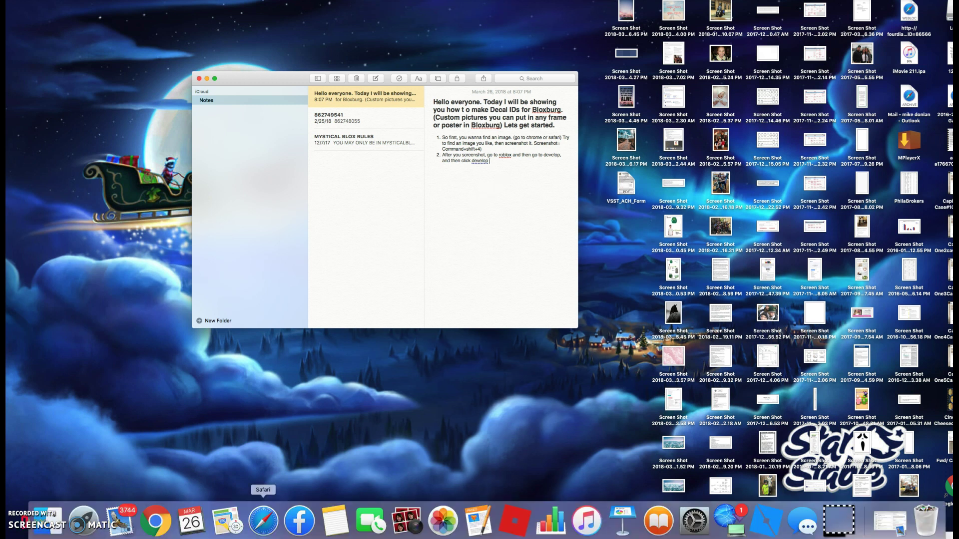
click(156, 522)
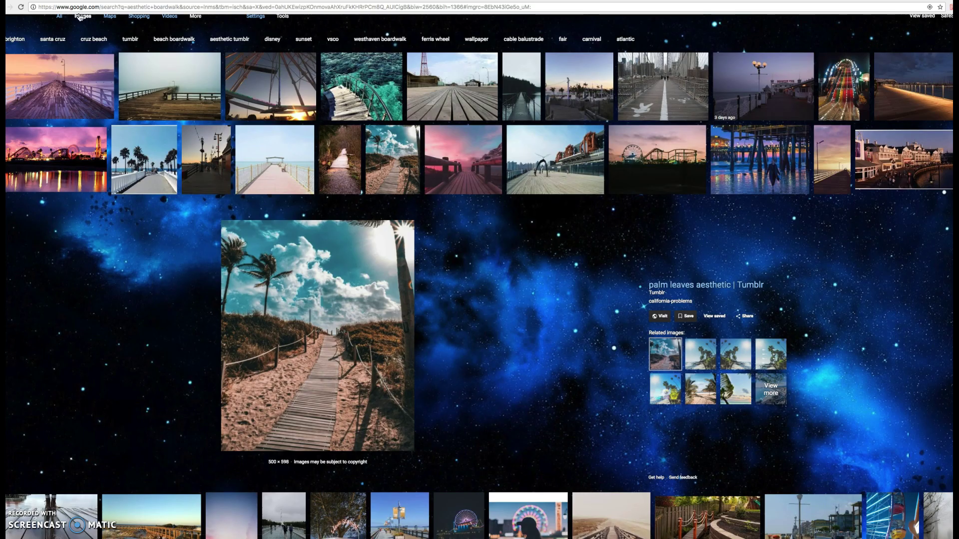
scroll(91, 33, up, 2)
click(175, 6)
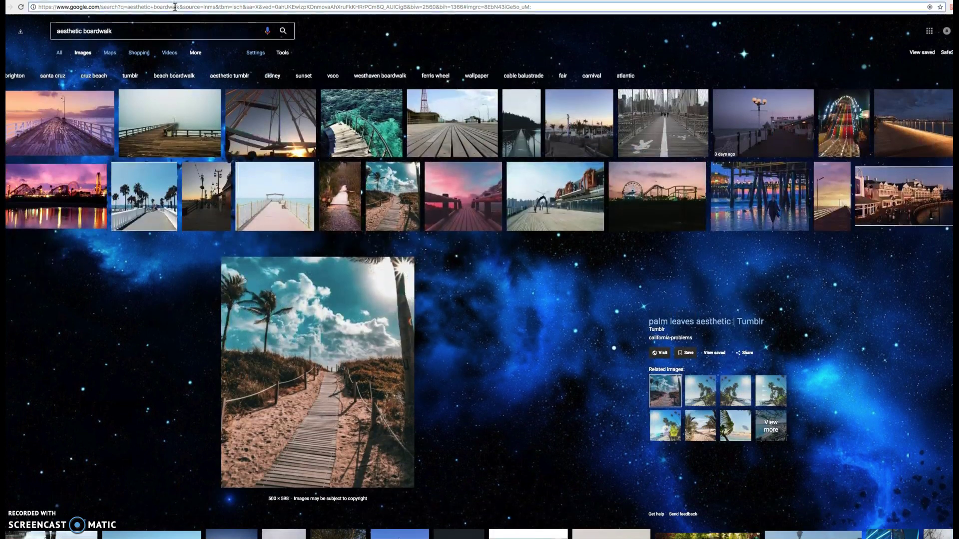
text(roblox.com)
key(Return)
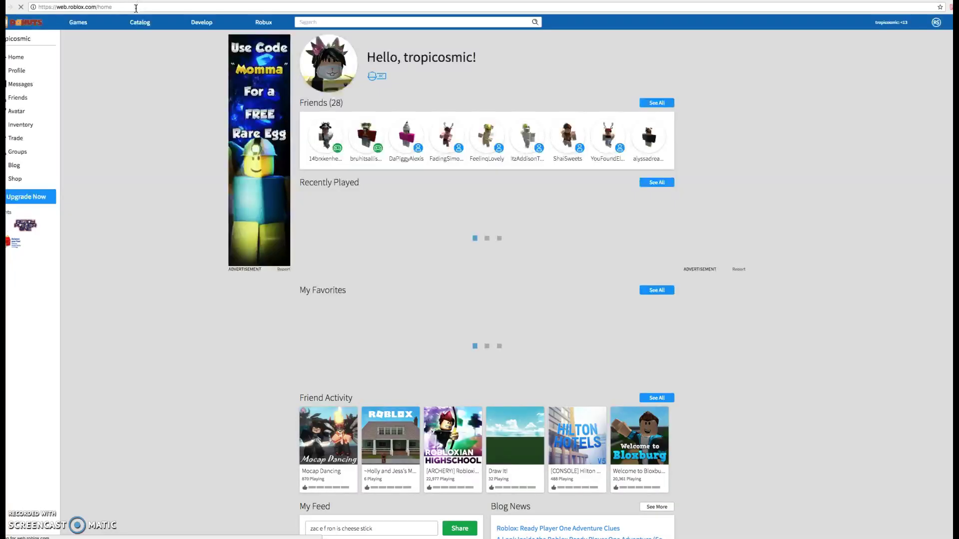
click(202, 24)
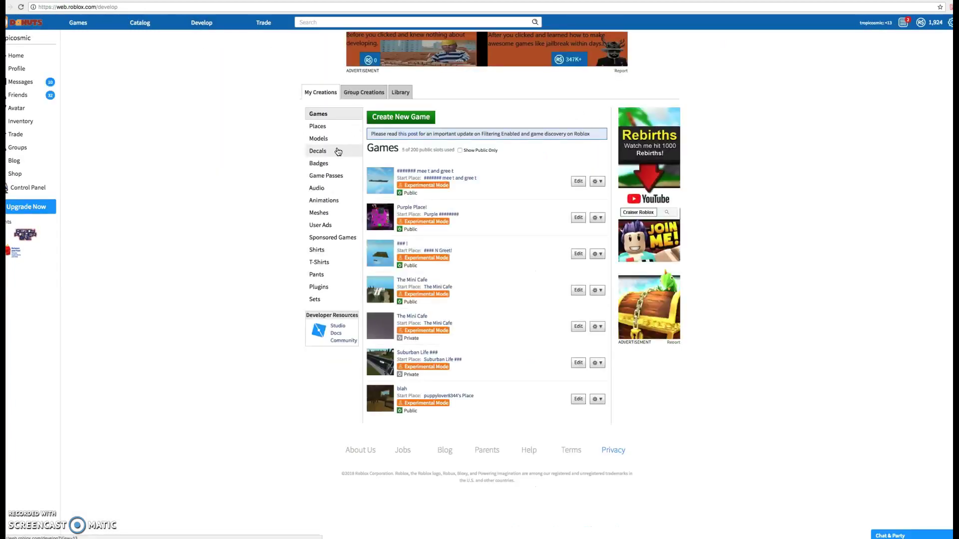
click(335, 155)
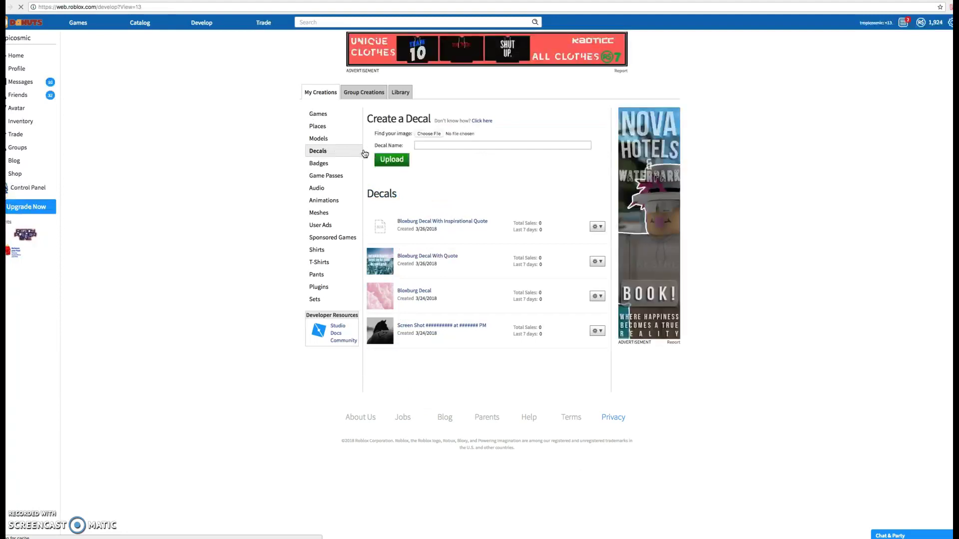
- Return to Notes and write item 3: "Then you wanna choose the photo you screenshotted, and name it whatever you want."
click(424, 145)
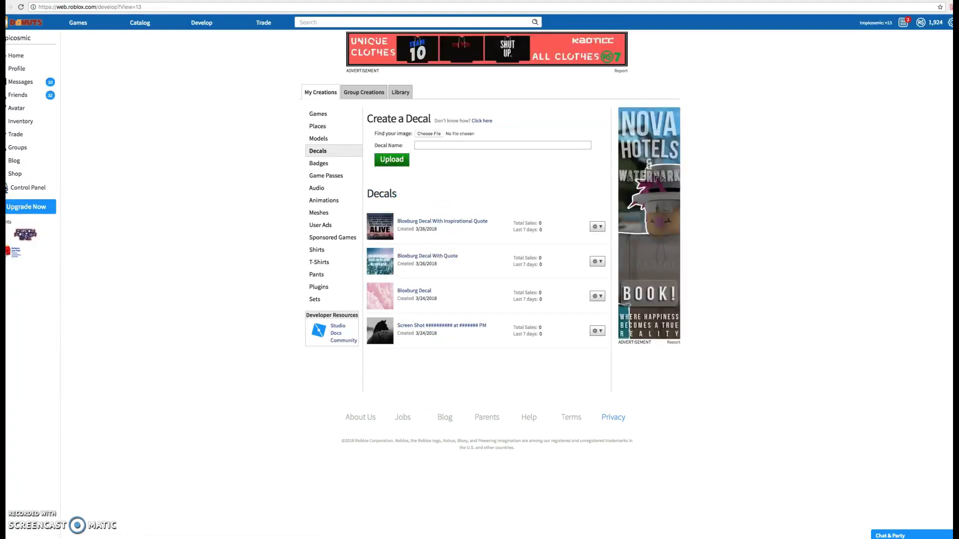
mouse_move(334, 522)
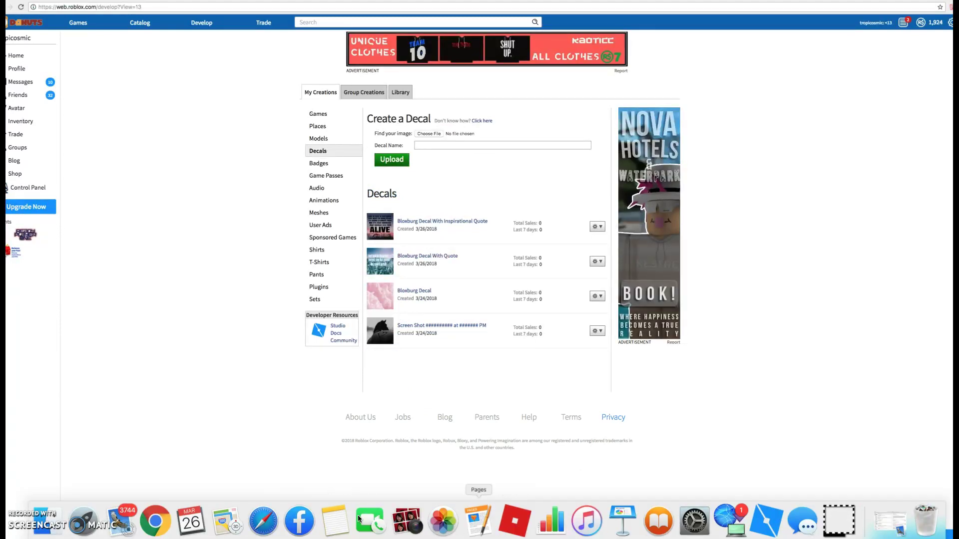
click(335, 522)
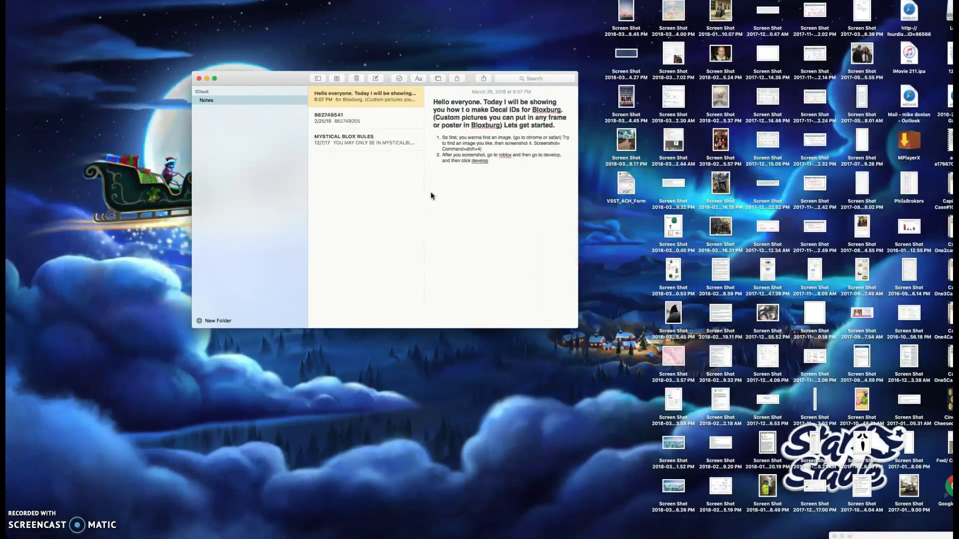
click(488, 162)
key(Return)
text(Then you wanna choose the pi)
text(oto you screensho)
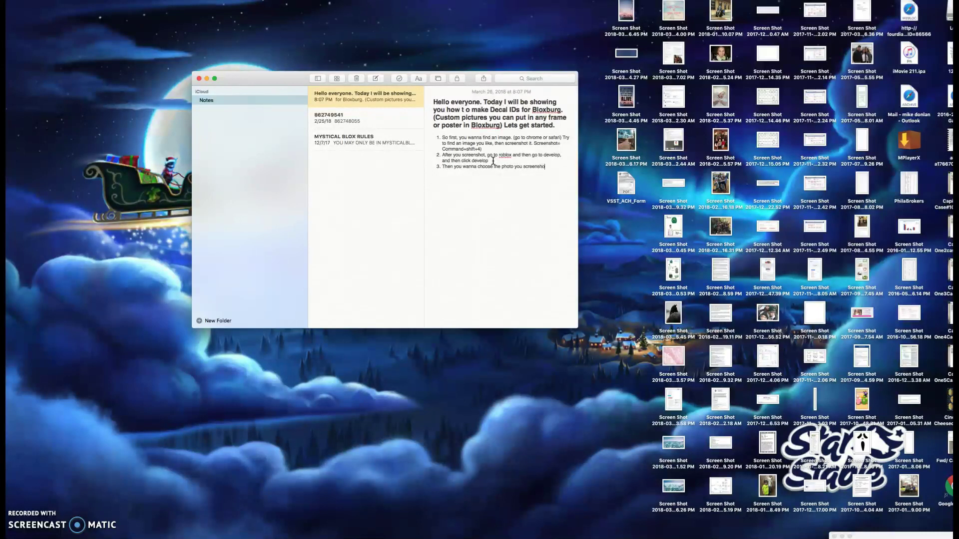
text(tted, a)
key(BackSpace)
key(BackSpace)
key(BackSpace)
key(BackSpace)
key(BackSpace)
key(BackSpace)
key(BackSpace)
key(BackSpace)
key(BackSpace)
key(BackSpace)
key(BackSpace)
text(hotted, and name it whatever you want.)
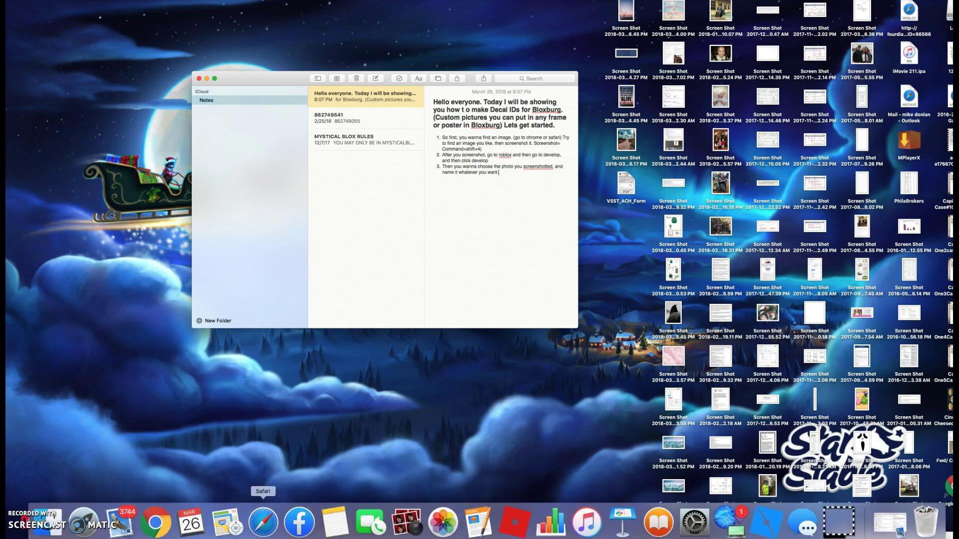
- Switch to Chrome, close the chat pop-up and choose the boardwalk screenshot from the Desktop as the decal image
click(156, 522)
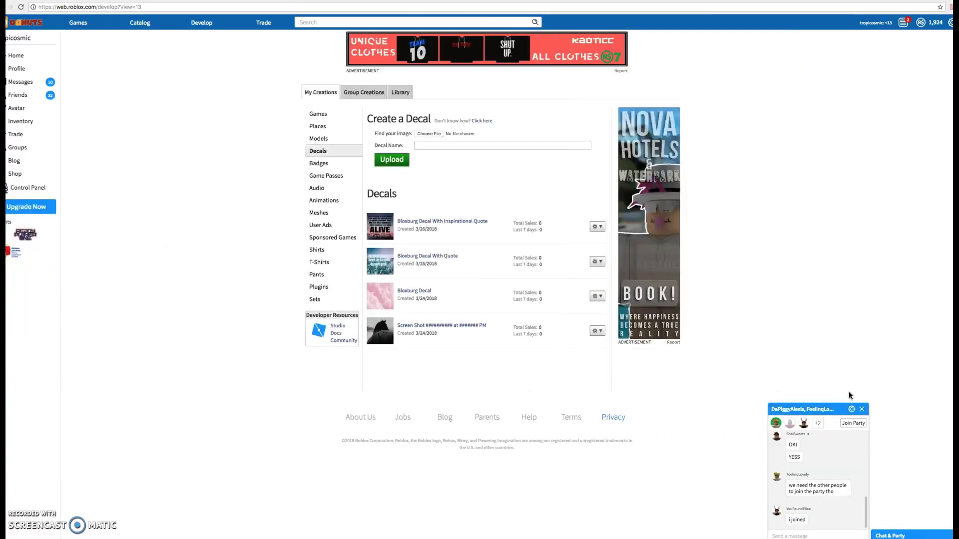
click(862, 409)
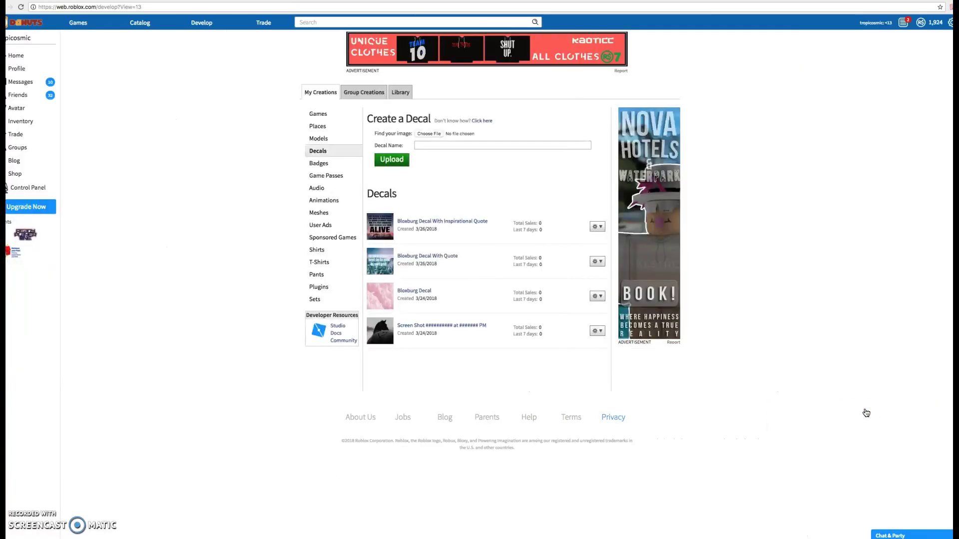
click(433, 135)
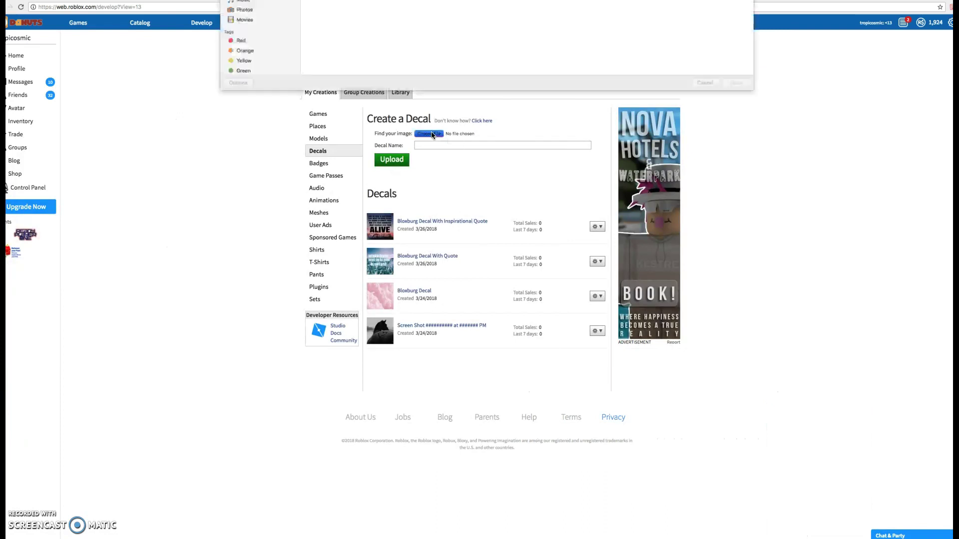
double_click(656, 29)
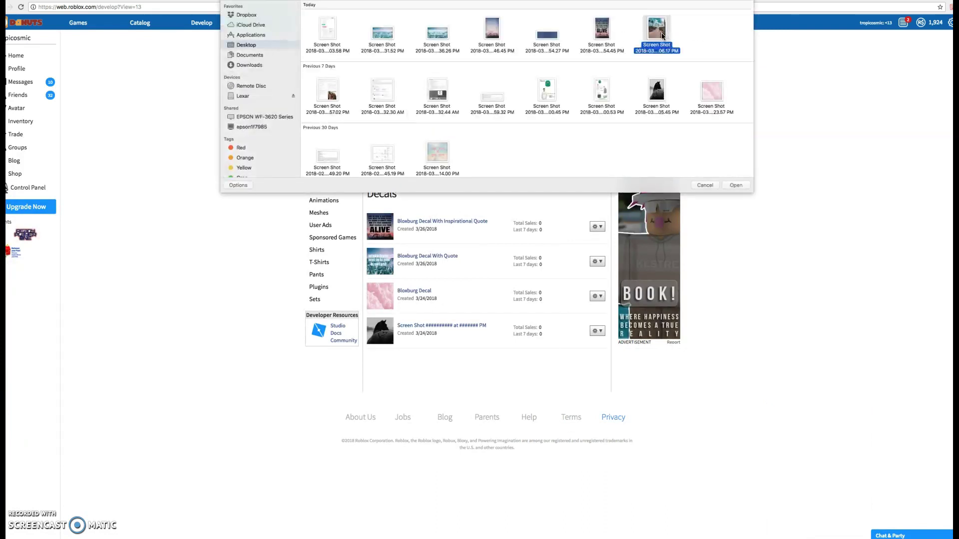
- Name the decal "Aesthetic Bloxburg Decal ID" and upload it, closing the chat pop-up along the way
key(BackSpace)
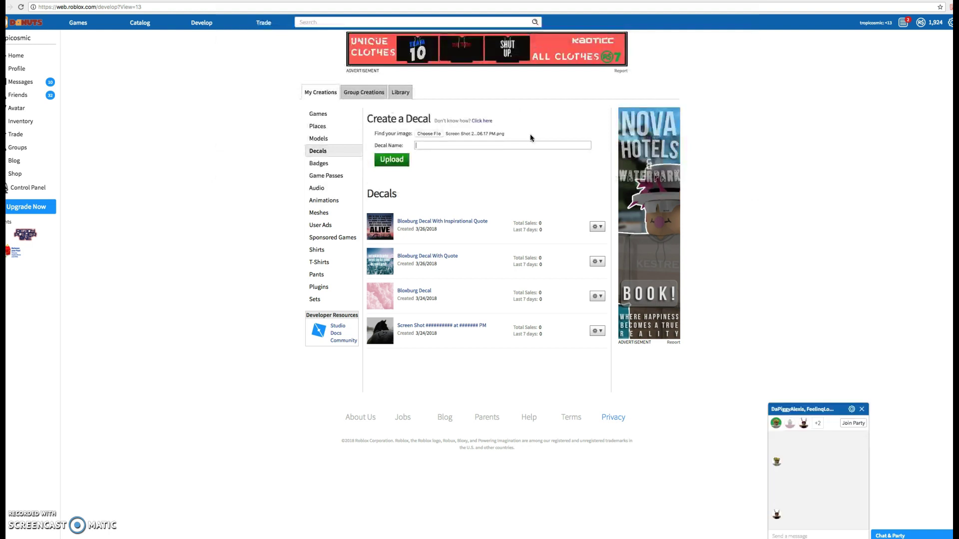
text(Aesthetic Bea)
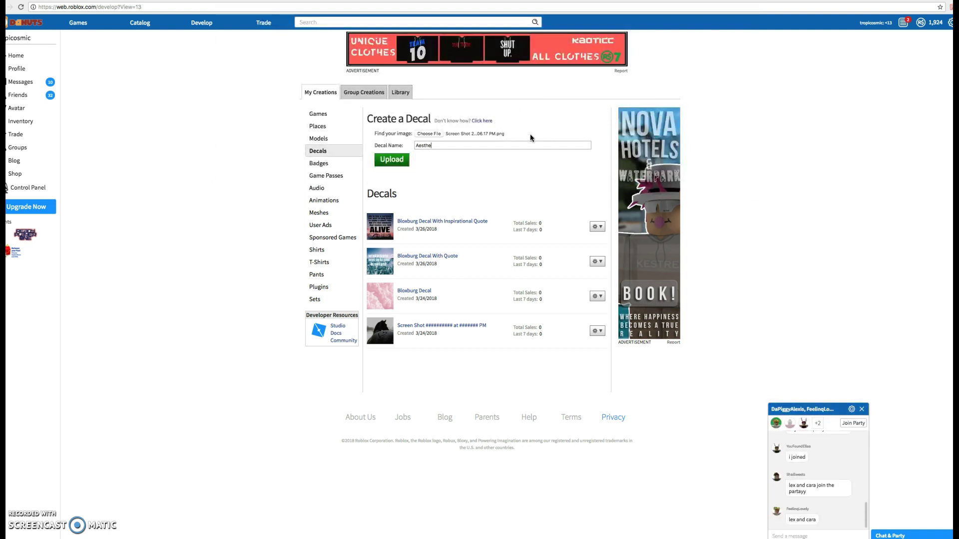
key(BackSpace)
key(BackSpace)
key(BackSpace)
text(Bloxburg)
click(861, 410)
click(484, 149)
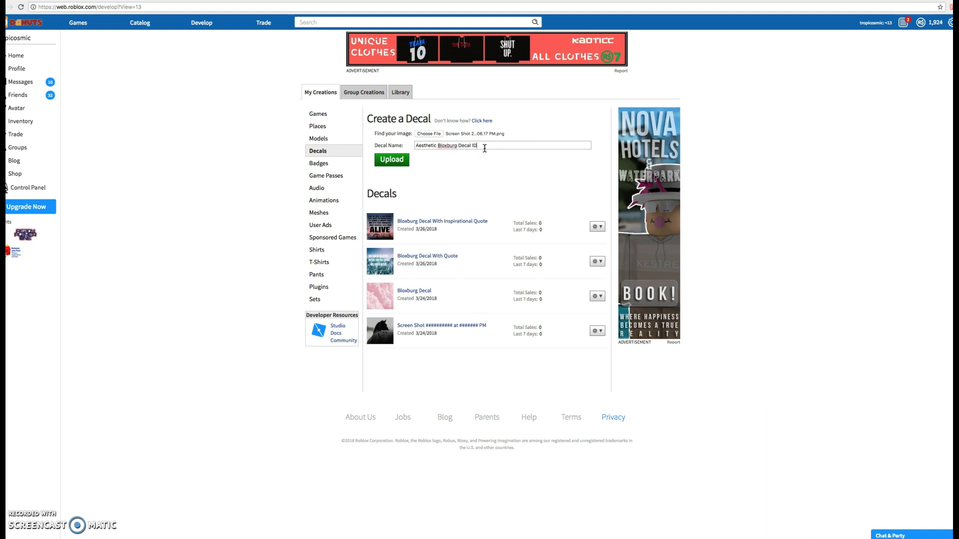
click(392, 160)
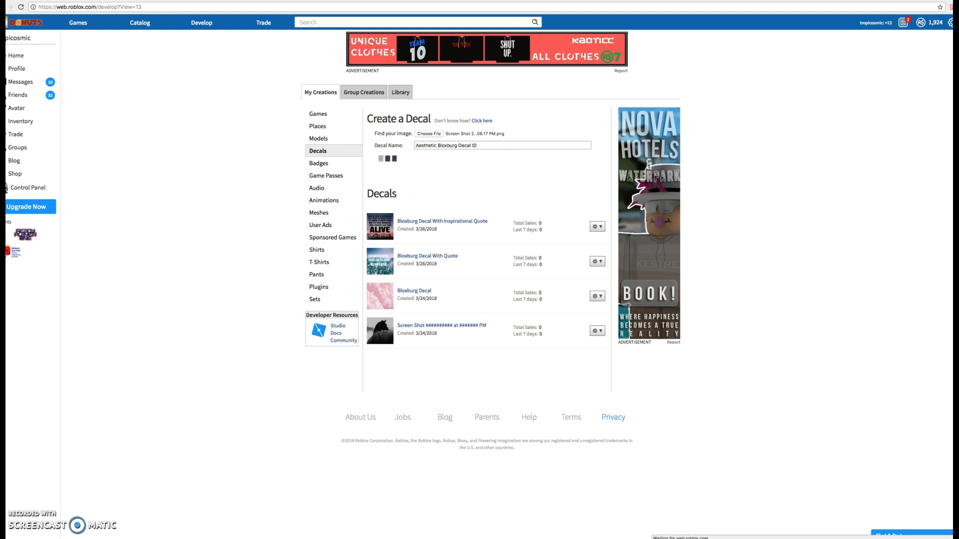
- Send the message "im making yt vid" in the non-party group chat with the unanswered messages and close the conversation
click(928, 536)
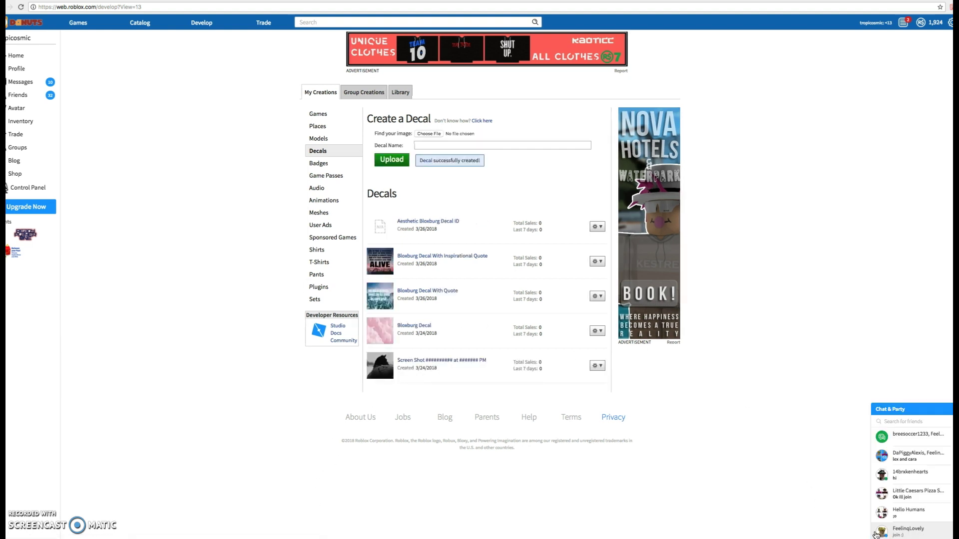
click(909, 437)
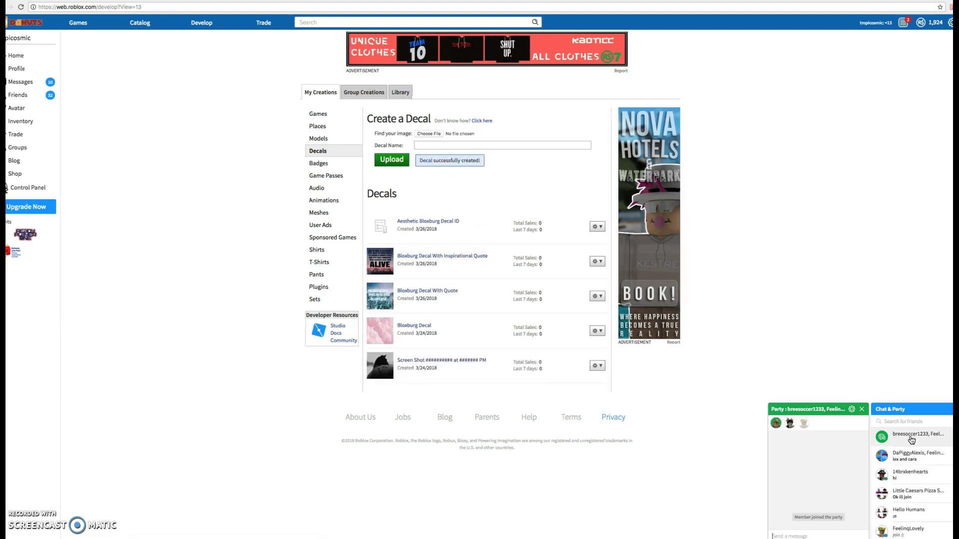
click(862, 410)
click(918, 448)
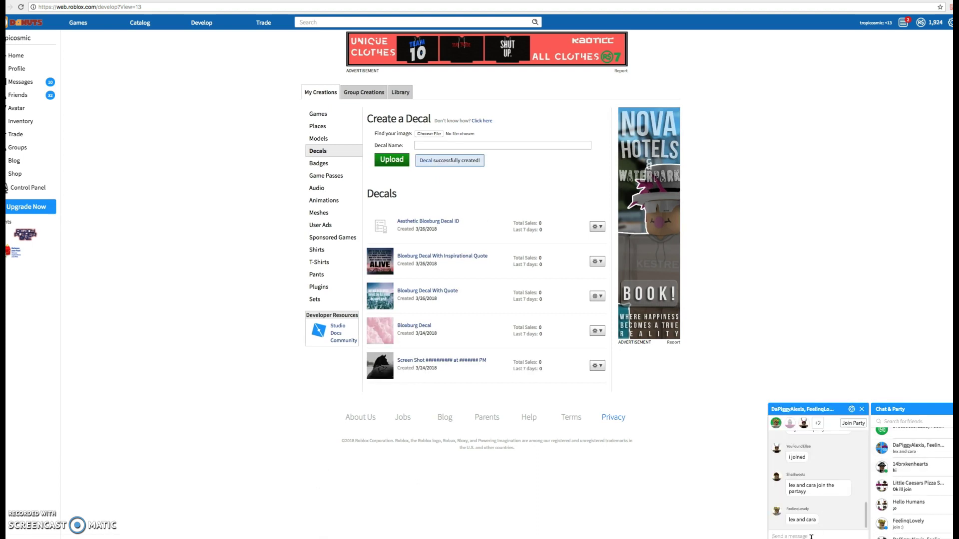
text(im making yt vid)
key(Return)
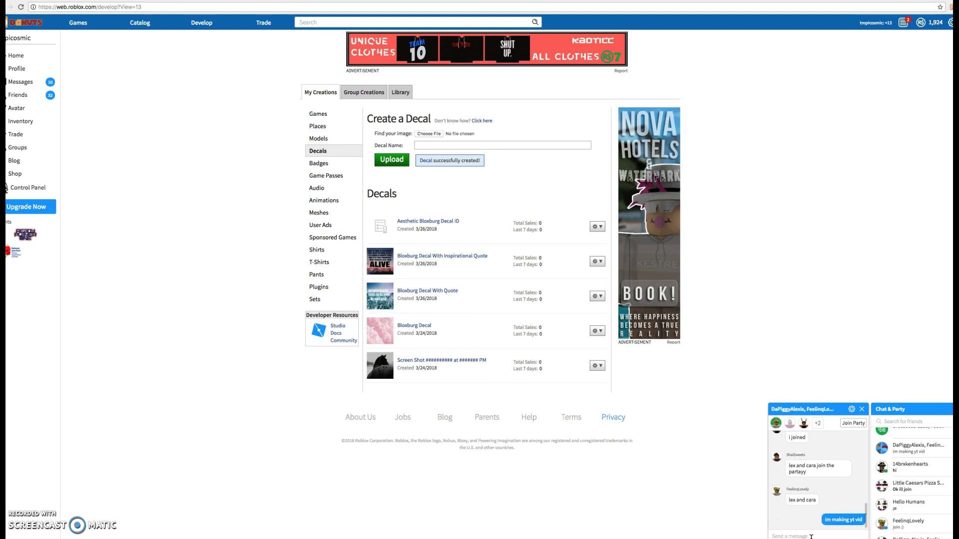
click(862, 409)
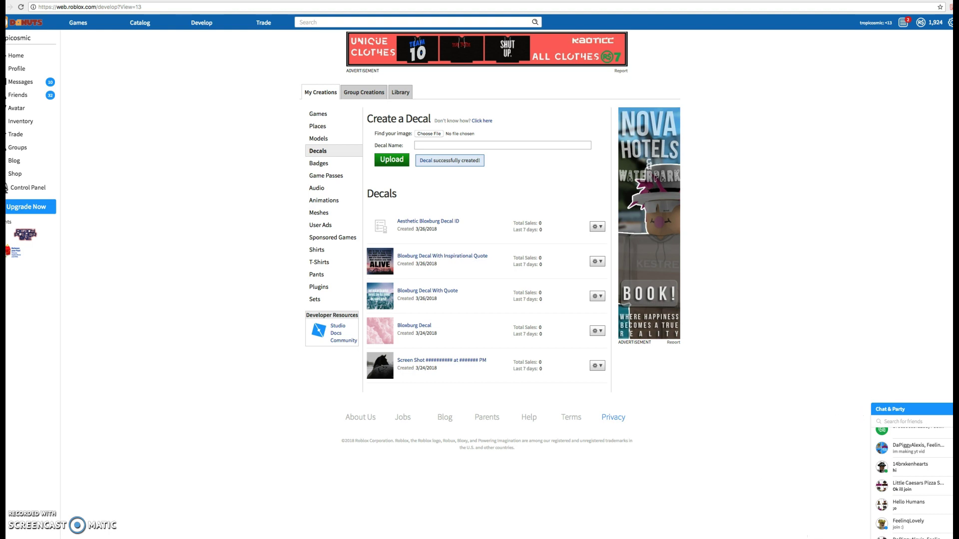
- Switch to Notes and start item 4 with "Then you can go click on it"
mouse_move(190, 524)
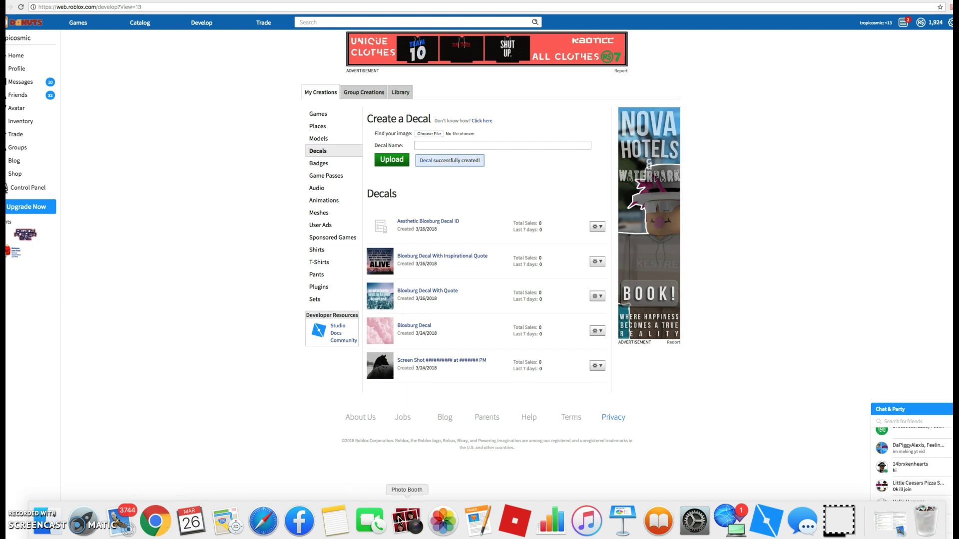
click(334, 521)
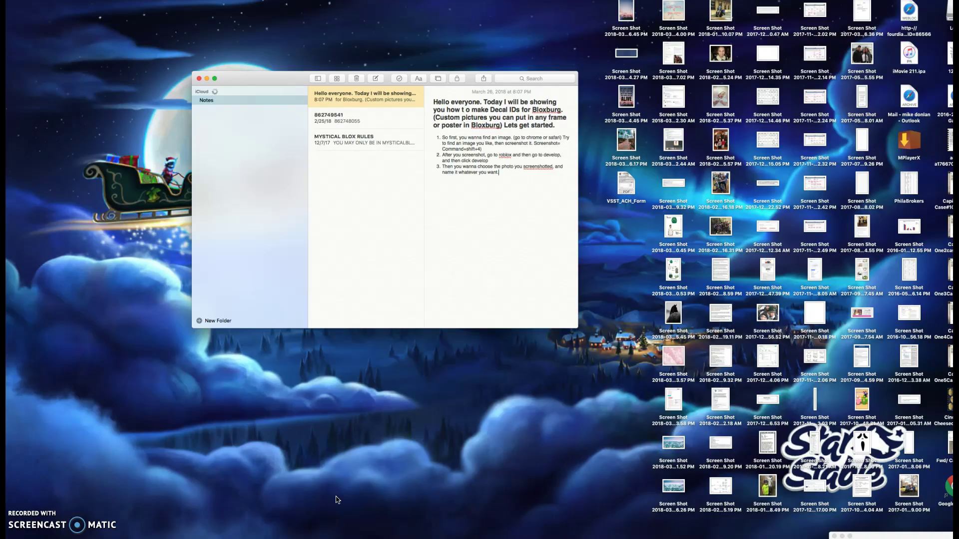
click(507, 172)
text(Then you)
text( canb)
text( g)
key(BackSpace)
key(BackSpace)
text(ck on it)
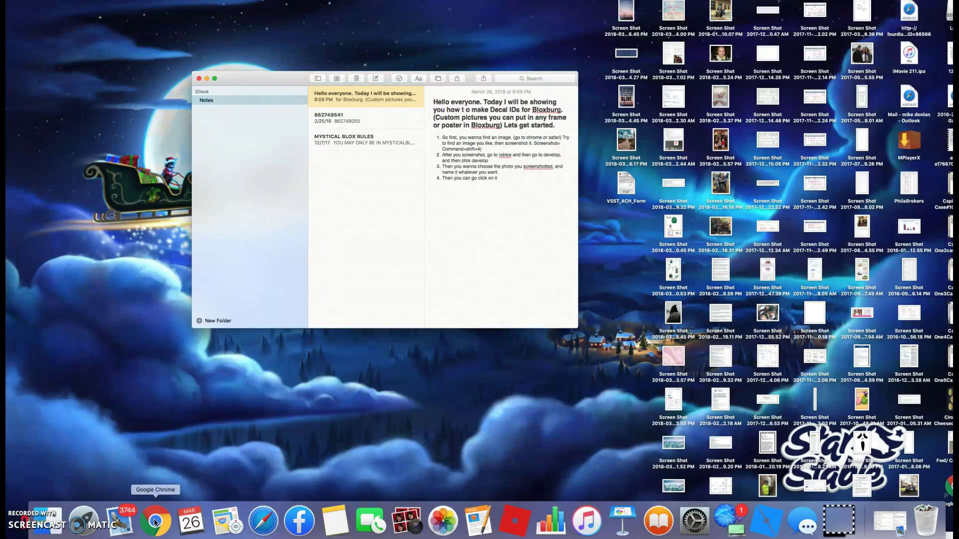
- Switch to Chrome and open the page of the newly uploaded Aesthetic Bloxburg Decal ID
click(155, 522)
click(384, 225)
- Return to Notes and continue item 4: "Roblox needs to check to see if your image is appropriate, so that is why it will show up grey."
mouse_move(502, 529)
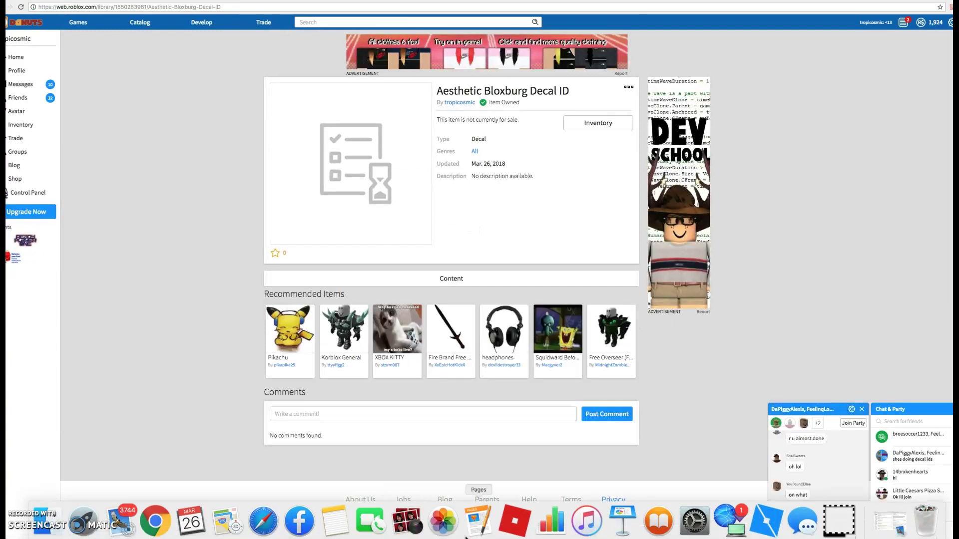
key(ctrl+Left)
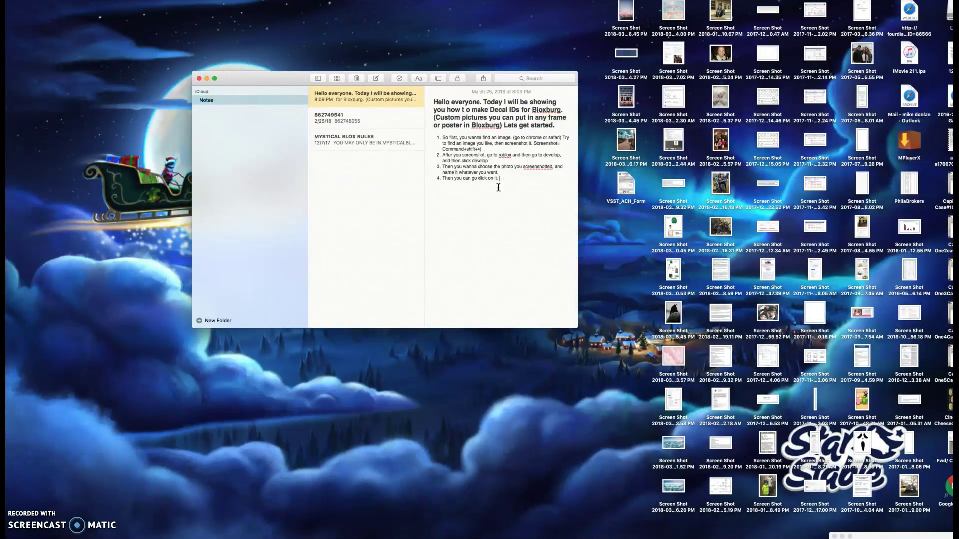
text(Rob lox)
key(BackSpace)
key(BackSpace)
key(BackSpace)
text(lox needs to check to see if your)
text(image is appropriate, so that is why it will show up grey.)
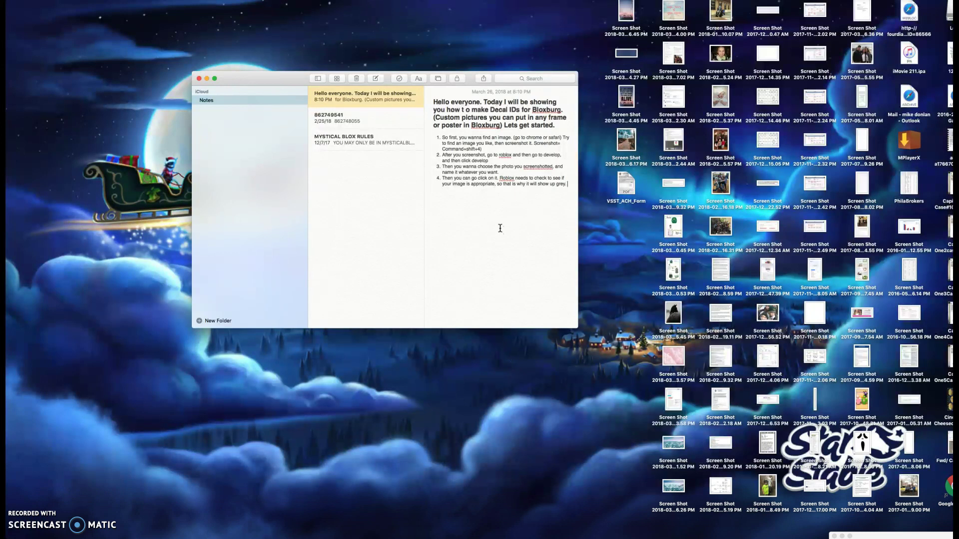
- Add to item 4: "(the checking will usually only take a minute or two, so just wait"
text(the checking)
text( will usually on)
text(ly take a minut)
text(e of)
text( two, so just wait)
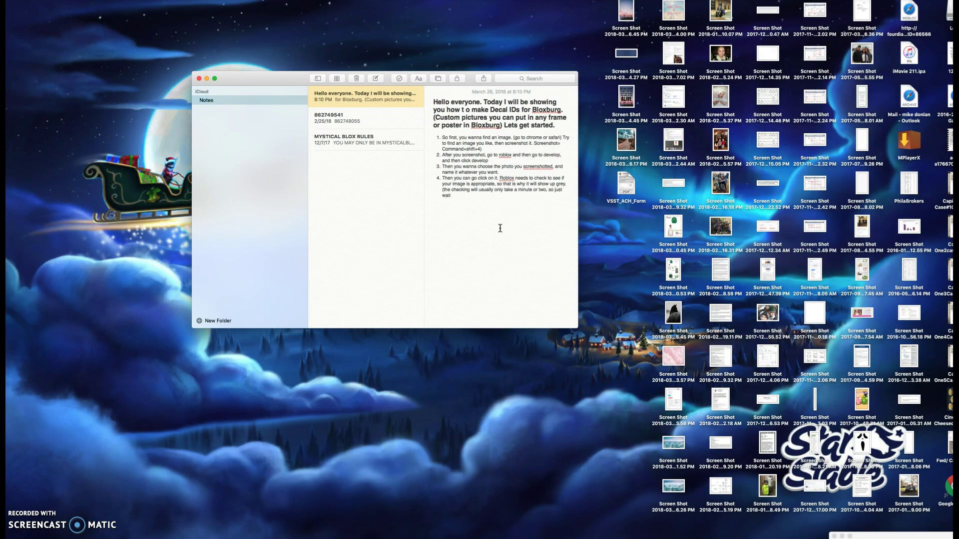
- Finish item 4 with "But if you try to do it while it is still gray , it won't work."
text(if you try)
text( to)
text( do it w)
text(hile it is)
text( still gray )
text(, it w)
text(on't work.)
- Write item 5: "Once its in full color, you need to copy in paste the numbers in your search bar."
text(Once its d)
text(n full color.)
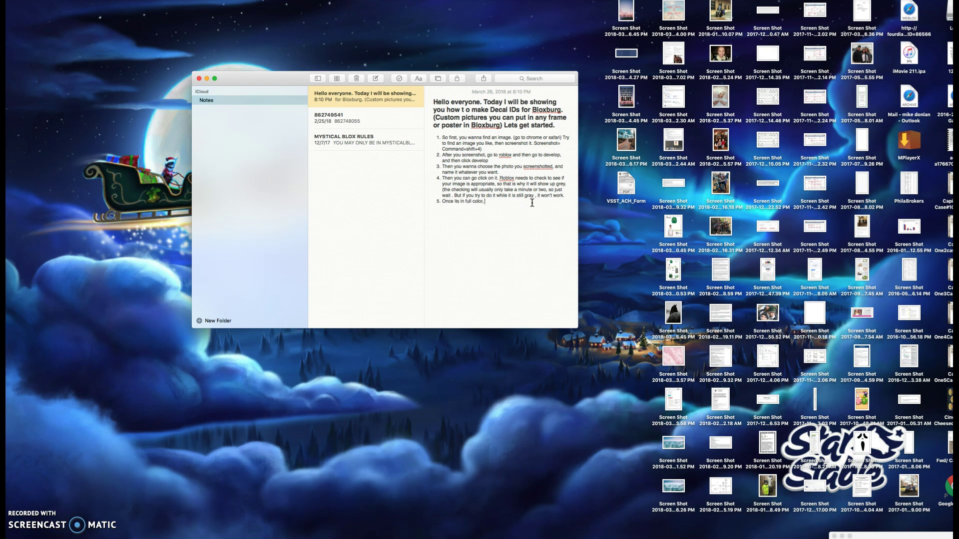
text(you need to copy in paste the numbers in your search bar.)
- Switch to Chrome and reload the Aesthetic Bloxburg Decal ID page to refresh the decal's image
mouse_move(408, 538)
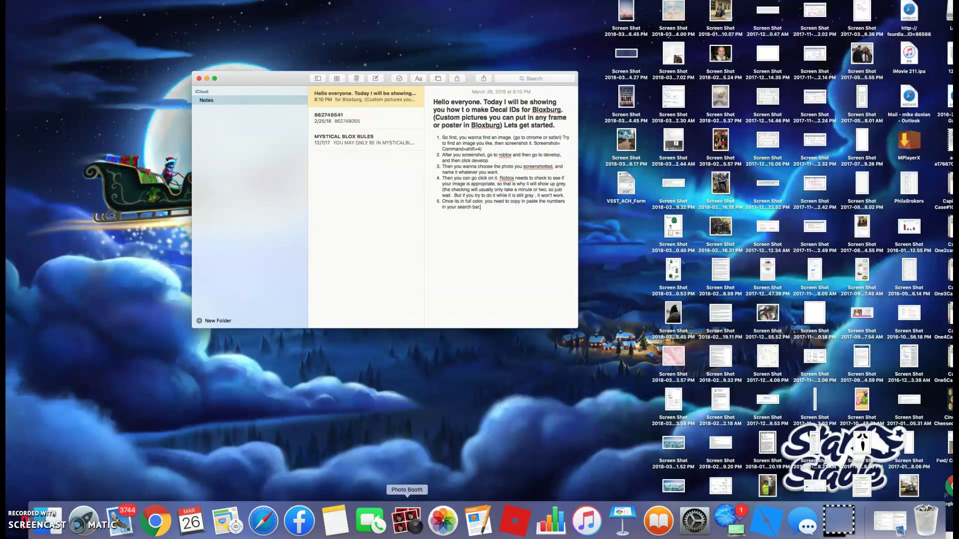
click(147, 534)
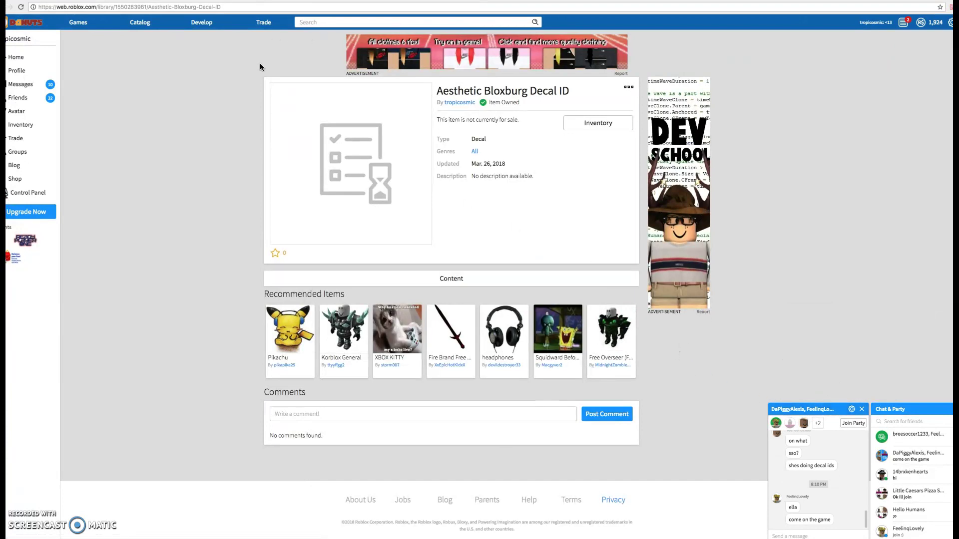
click(20, 8)
click(21, 7)
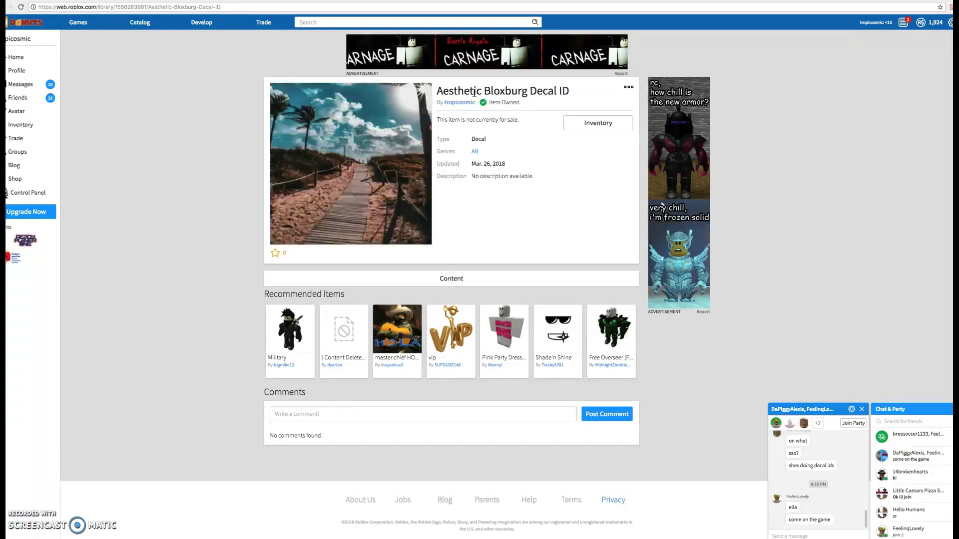
- Select the decal's ID number in the page address and copy it
click(114, 4)
drag(114, 4, 146, 5)
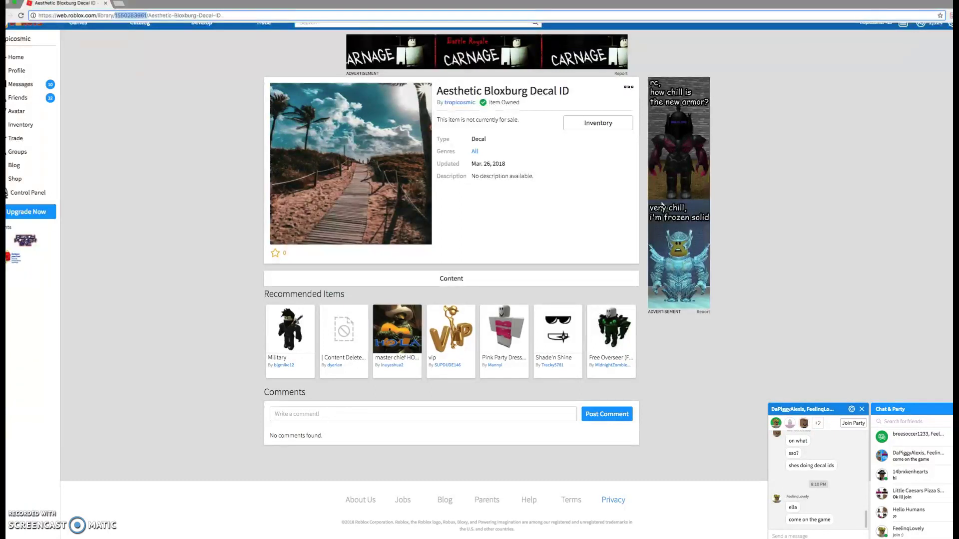
click(68, 1)
click(73, 26)
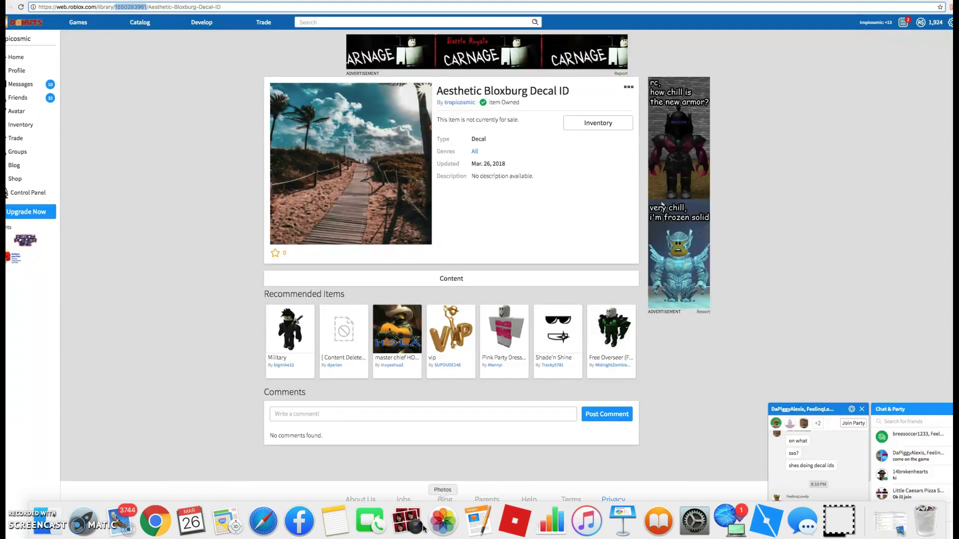
- Return to Notes and write item 6: "Then you go in Bloxburg, change your ID and then paste those letters"
click(329, 522)
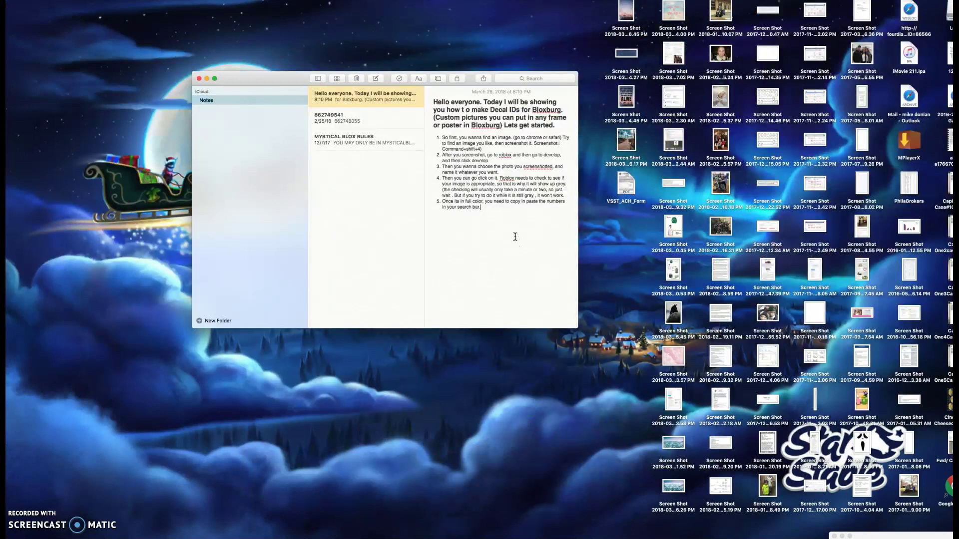
key(Return)
text(Then you go in Bloxburg, change yourour ID and then)
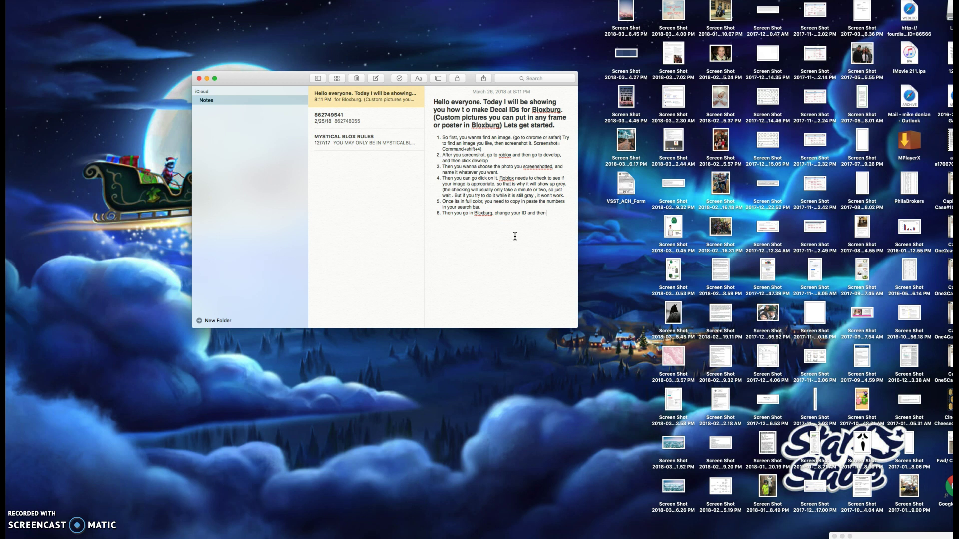
text(paste those letters)
- Add a closing line in Heading style below the list: "I hope you guys enjoyed! Remember to Subscribe and like!<3"
click(421, 75)
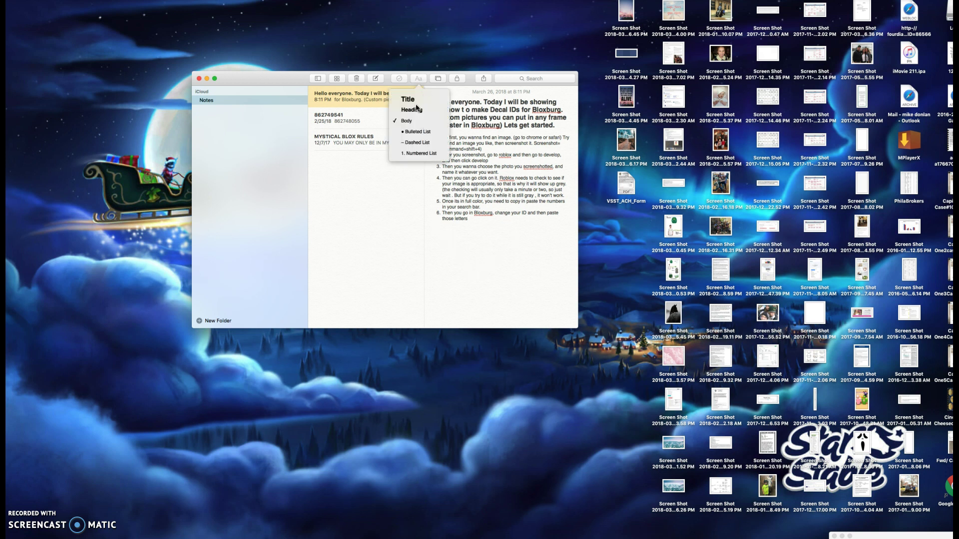
click(413, 107)
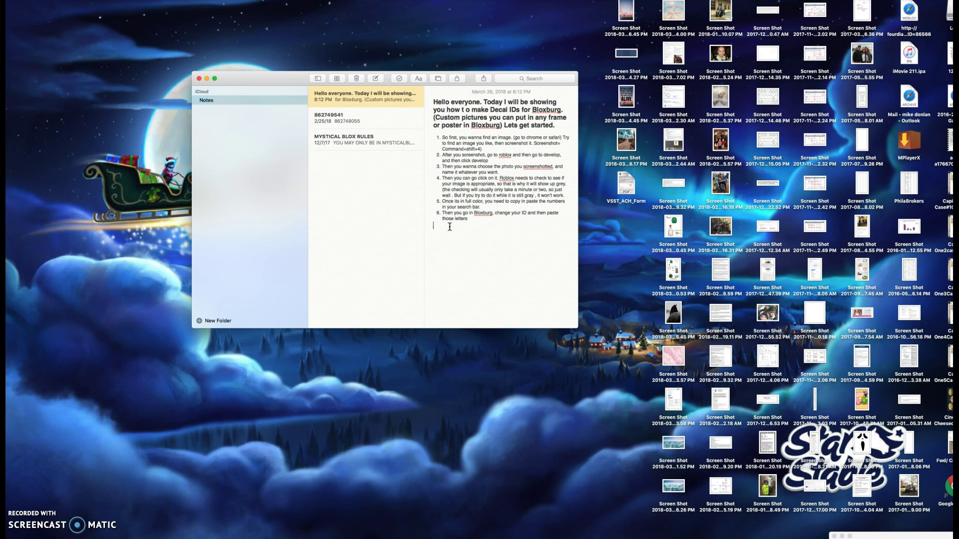
text(I hope you guys enjoyed@)
key(BackSpace)
key(BackSpace)
text(! Remember to)
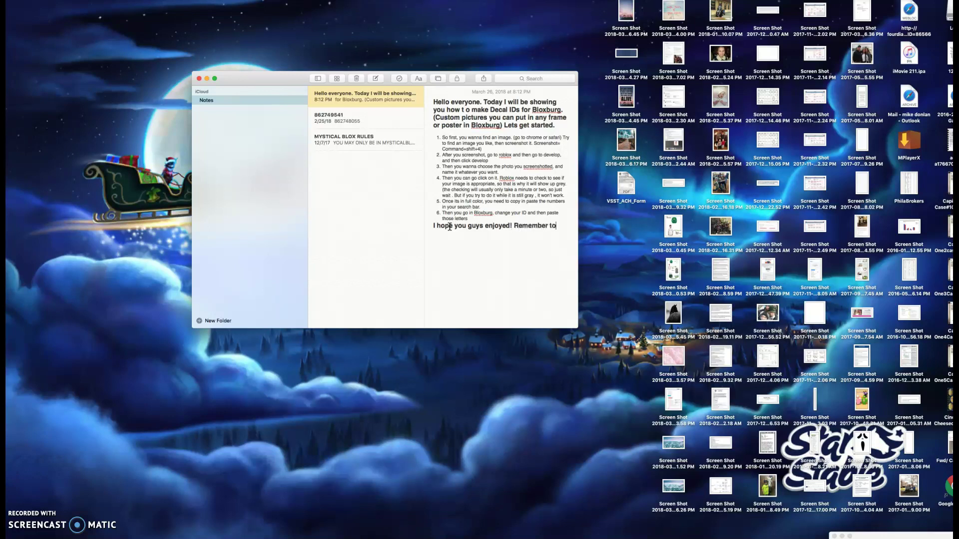
text( Subscribe and like!<3)
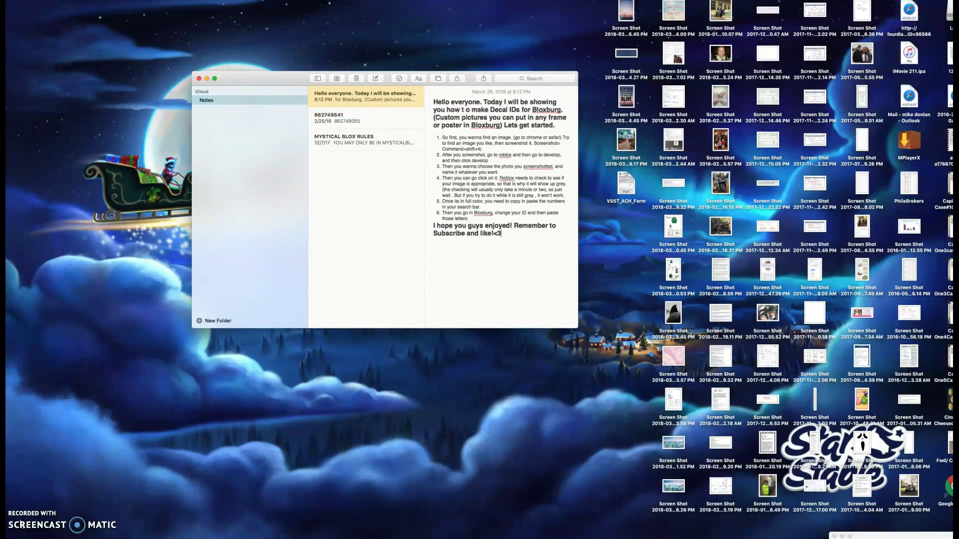